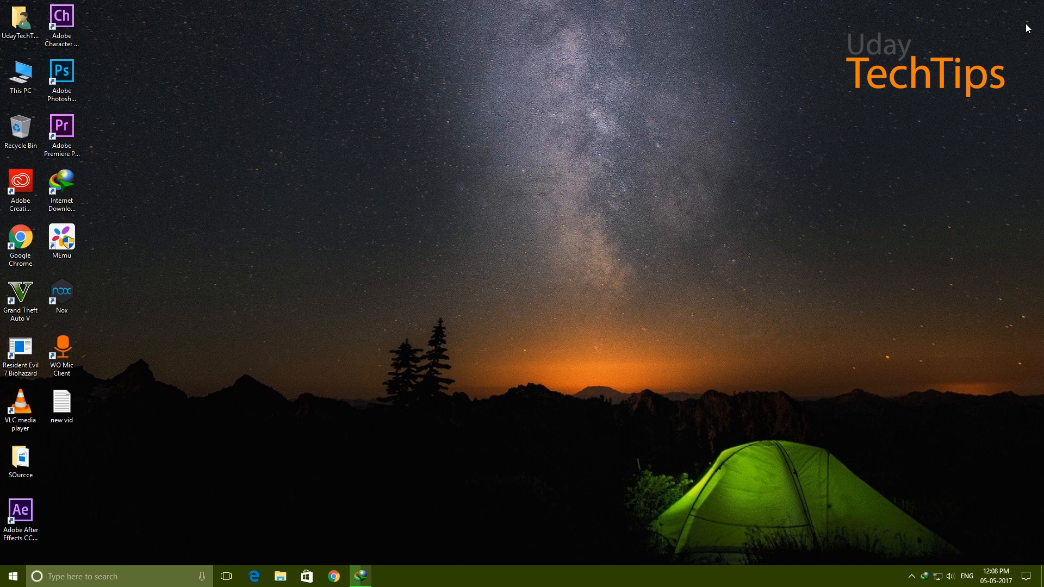
Step: Open This PC to review the drives and their free space, return to the desktop and refresh it
double_click(22, 82)
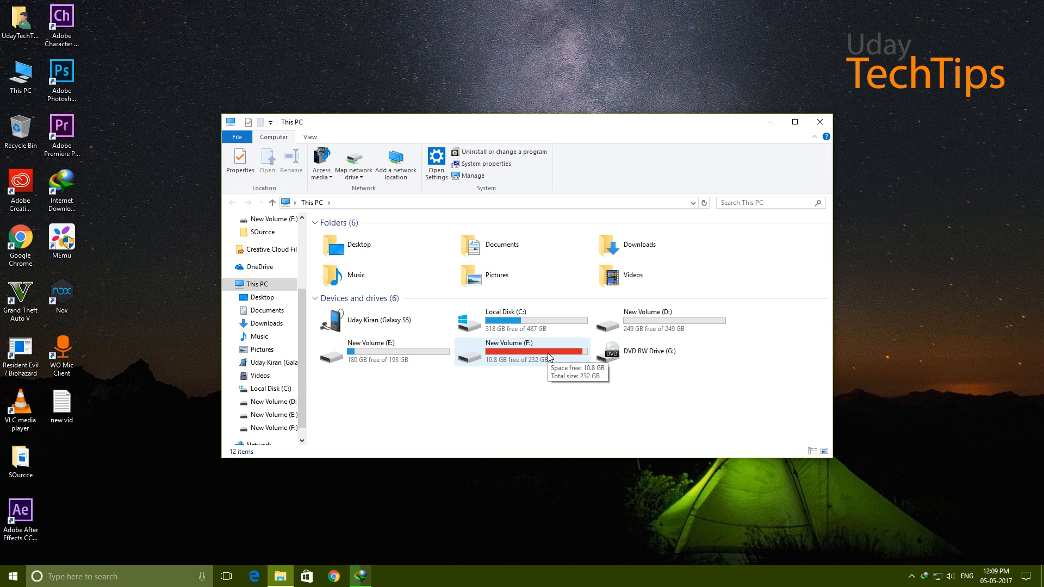
right_click(387, 30)
right_click(420, 37)
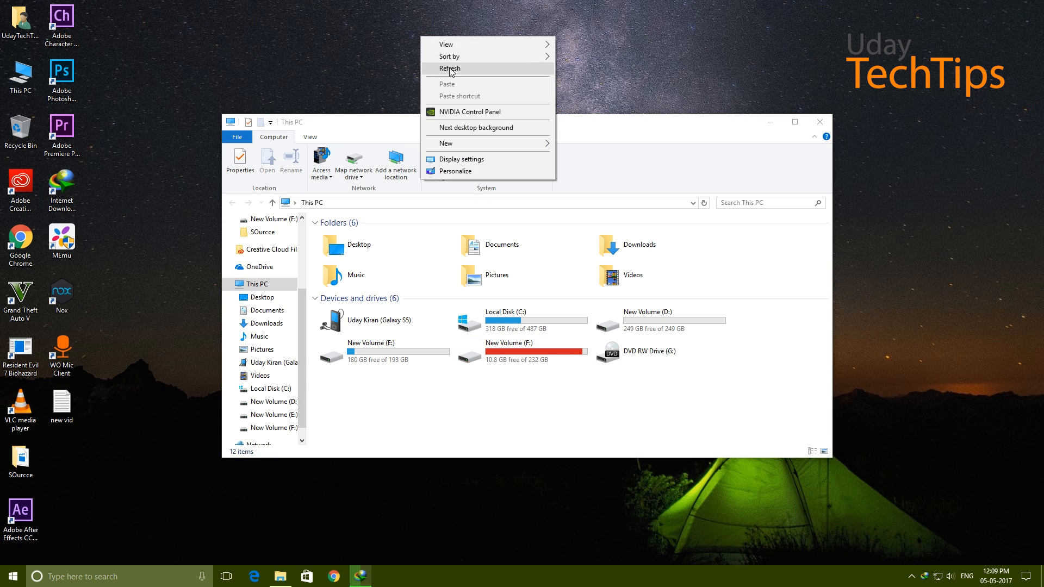
left_click(450, 68)
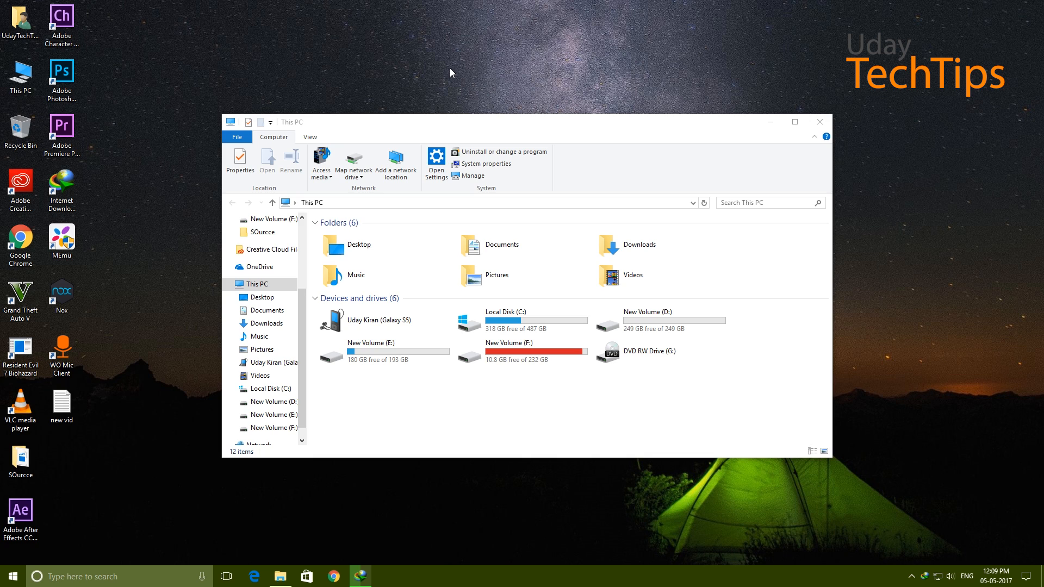
key("super+d")
right_click(170, 126)
left_click(203, 158)
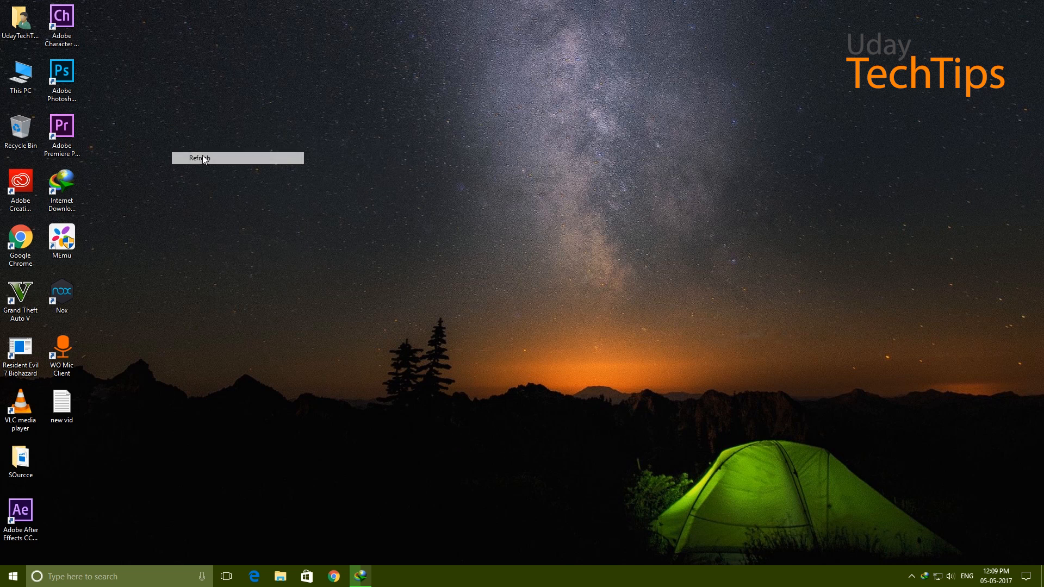
Step: Open Computer Management for this PC and display Disk Management
key("super")
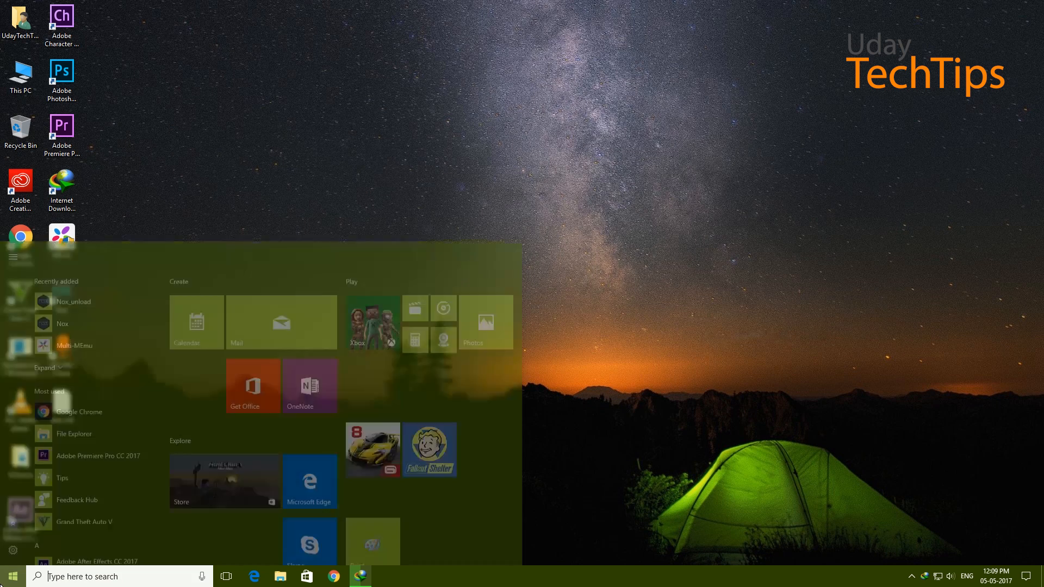
type("partition")
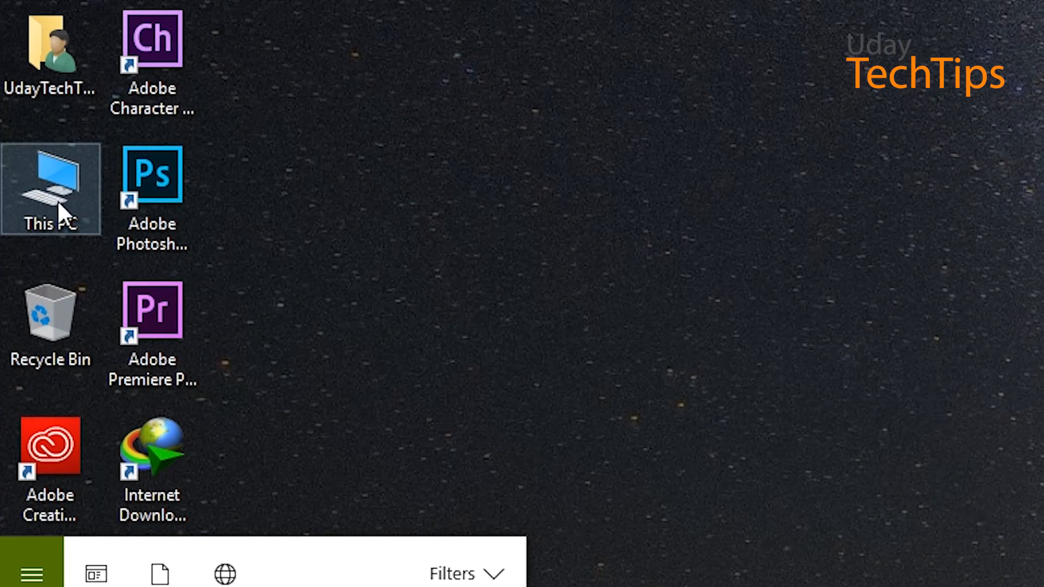
right_click(37, 181)
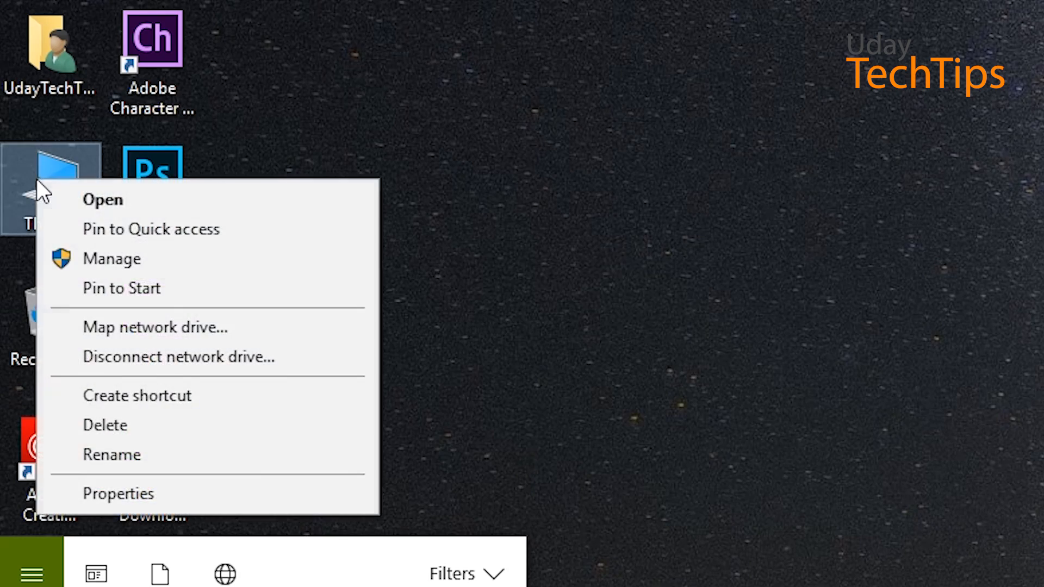
left_click(135, 265)
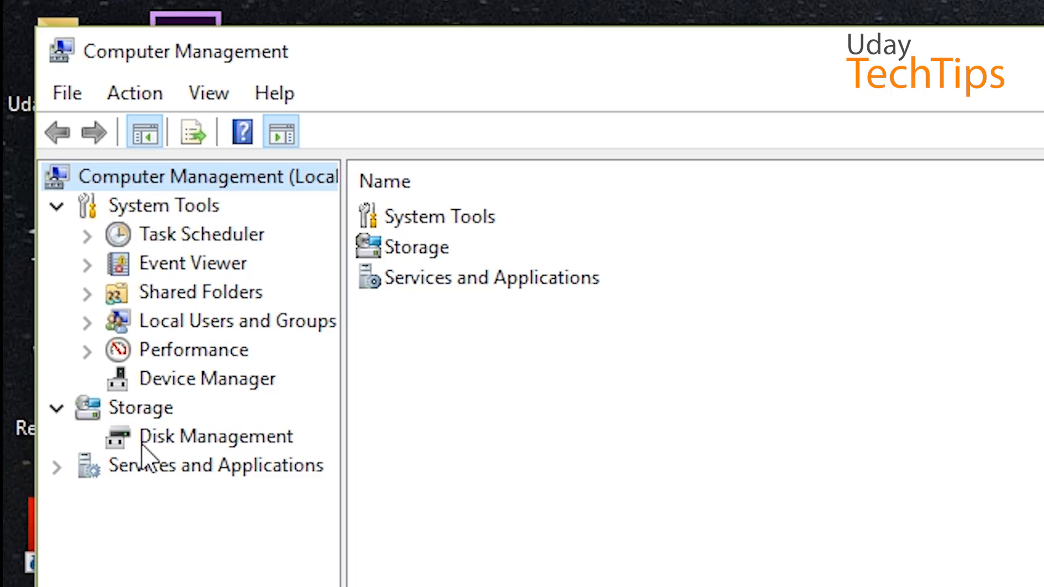
left_click(172, 436)
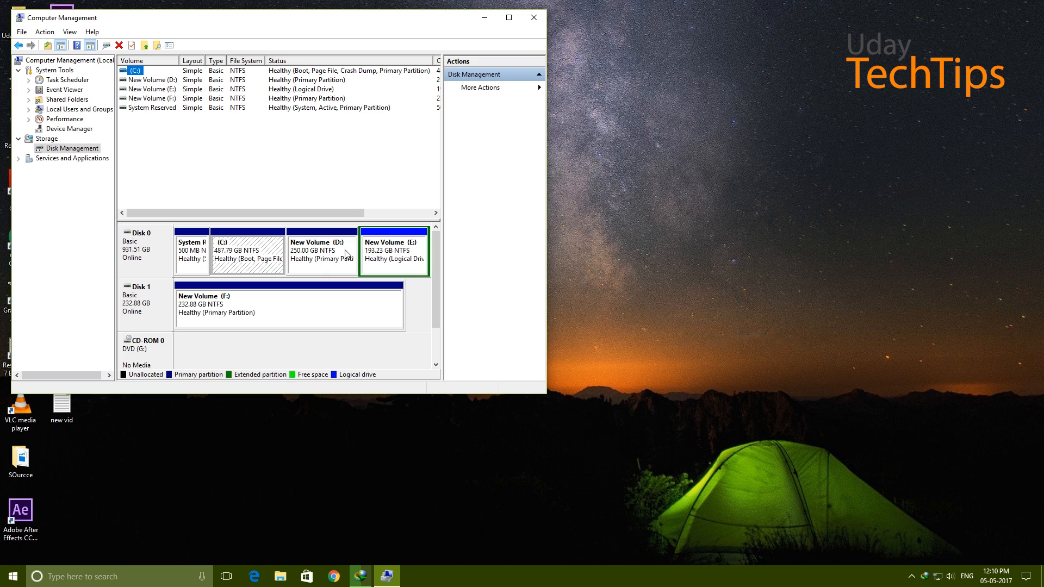
Step: Examine the System Reserved, New Volume (D:) and New Volume (E:) partitions on Disk 0
left_click(192, 252)
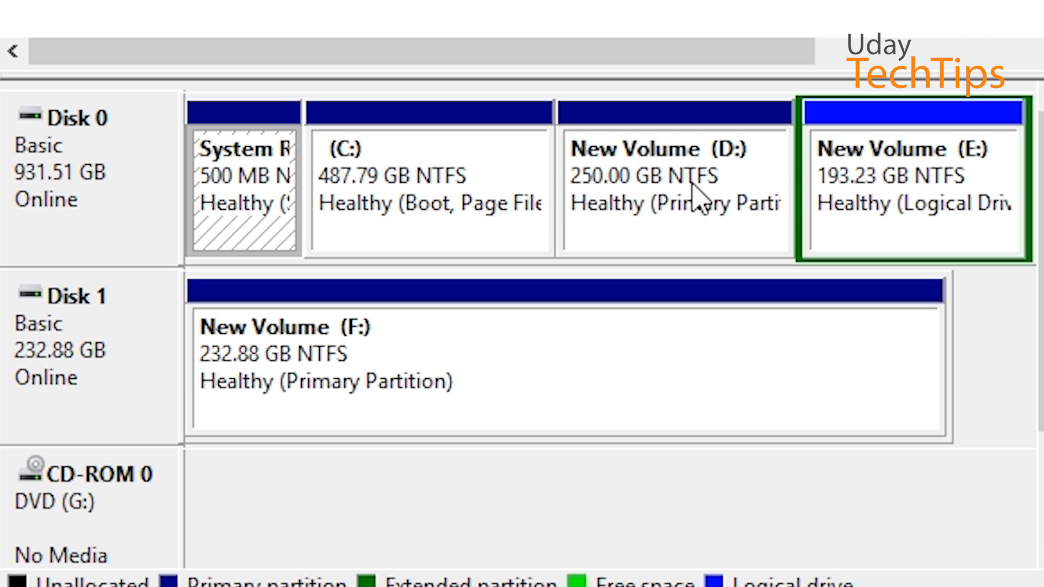
left_click(653, 185)
left_click(960, 217)
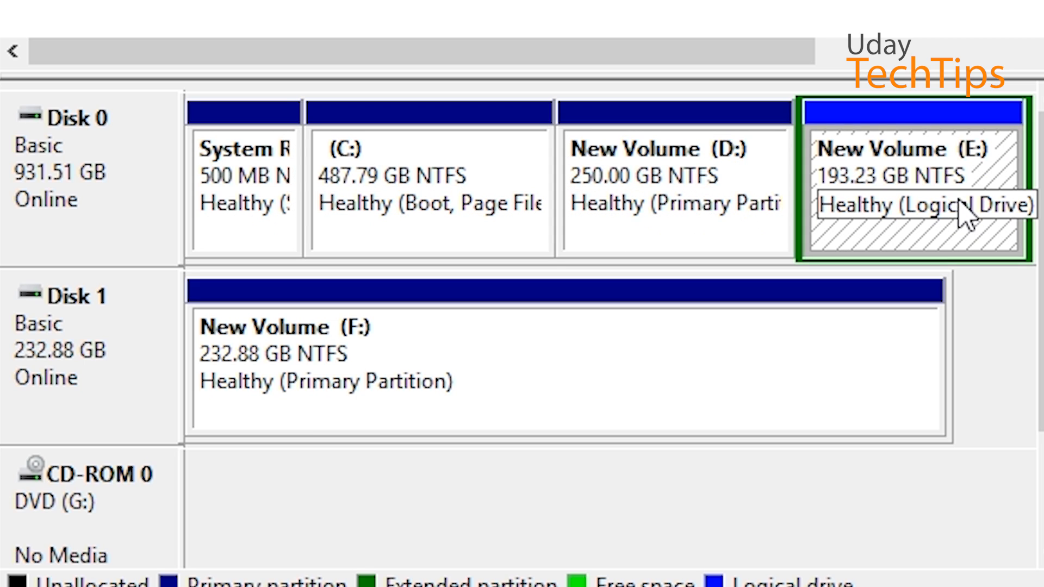
Step: Switch to File Explorer and check drive D: and its Programs and Installations folders for data worth keeping
key("super+e")
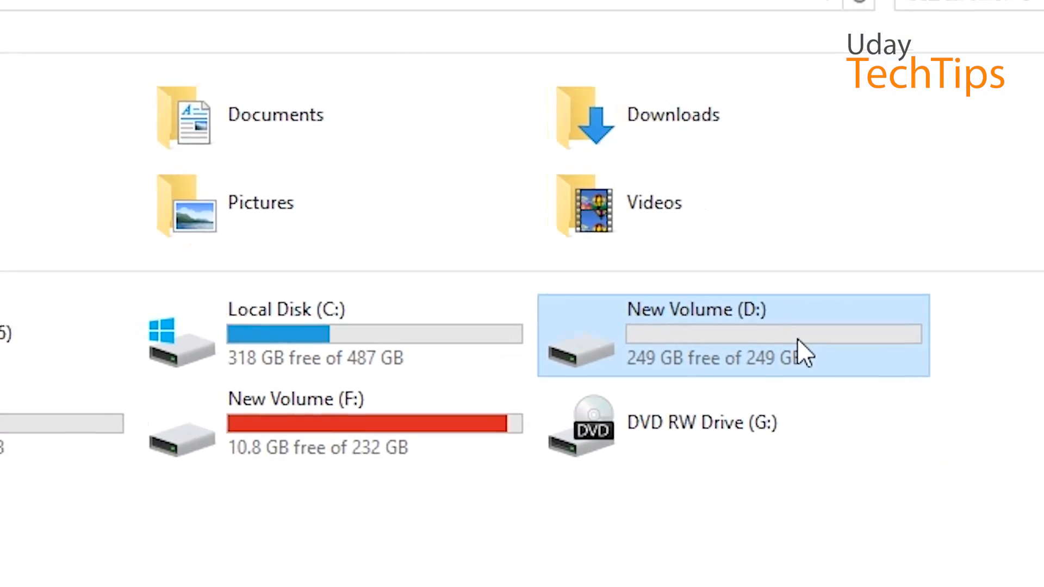
double_click(675, 322)
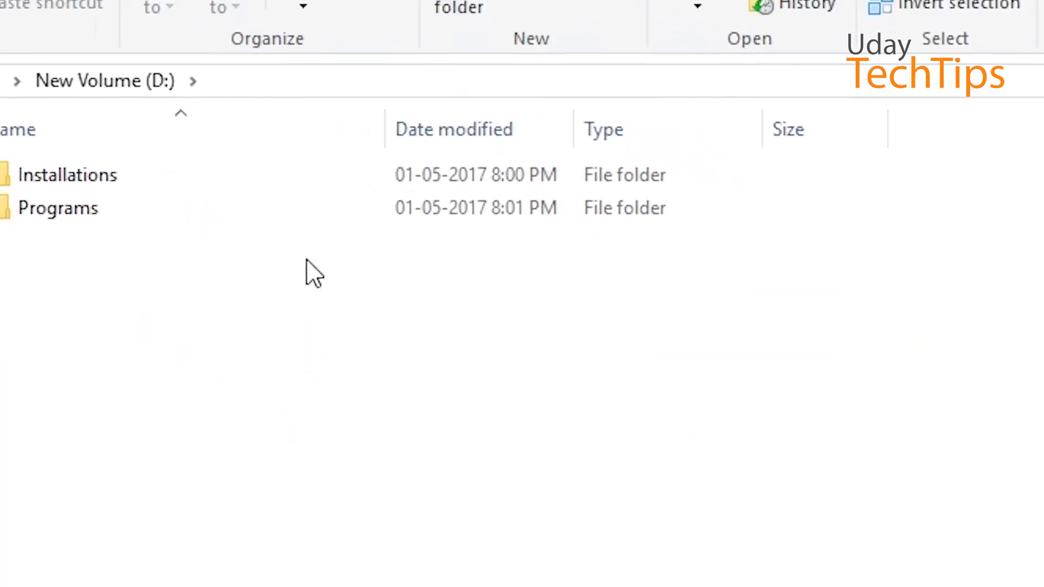
left_click_drag(191, 289, 164, 198)
left_click(116, 263)
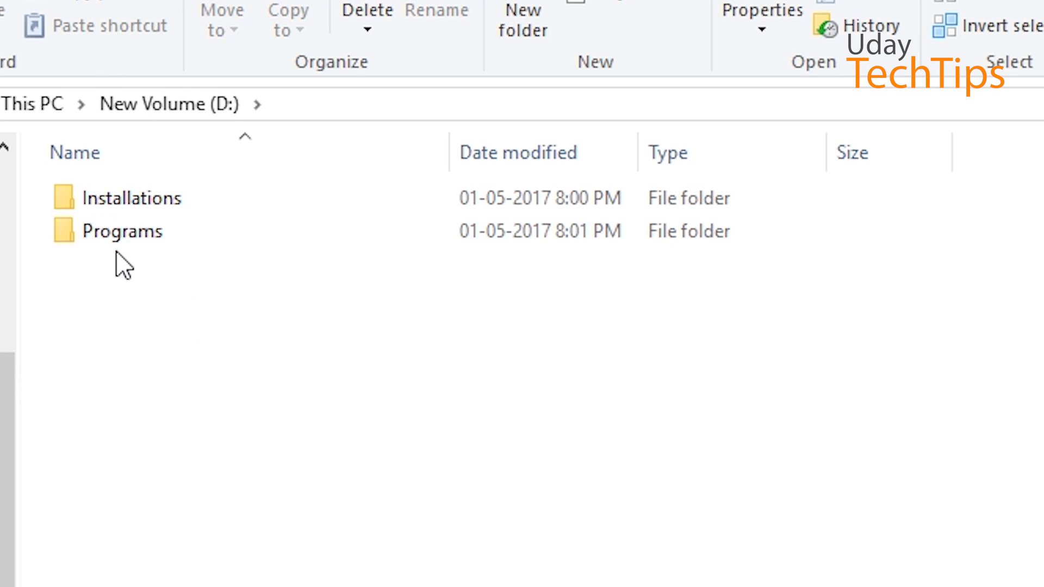
double_click(125, 245)
key("alt+Left")
double_click(152, 198)
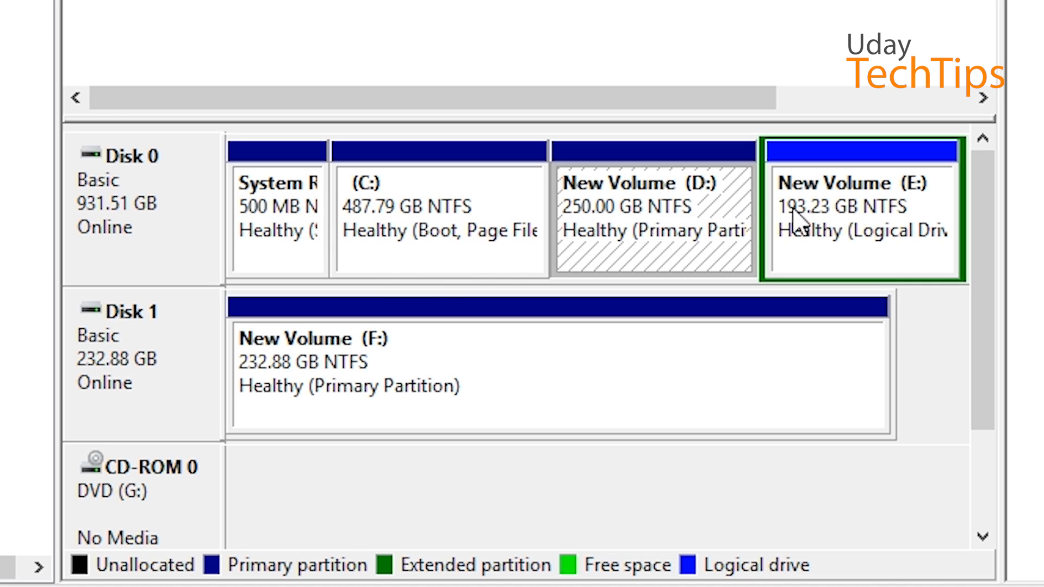
Step: Delete the New Volume (D:) partition on Disk 0 in Disk Management and check the remaining drives in This PC
right_click(673, 207)
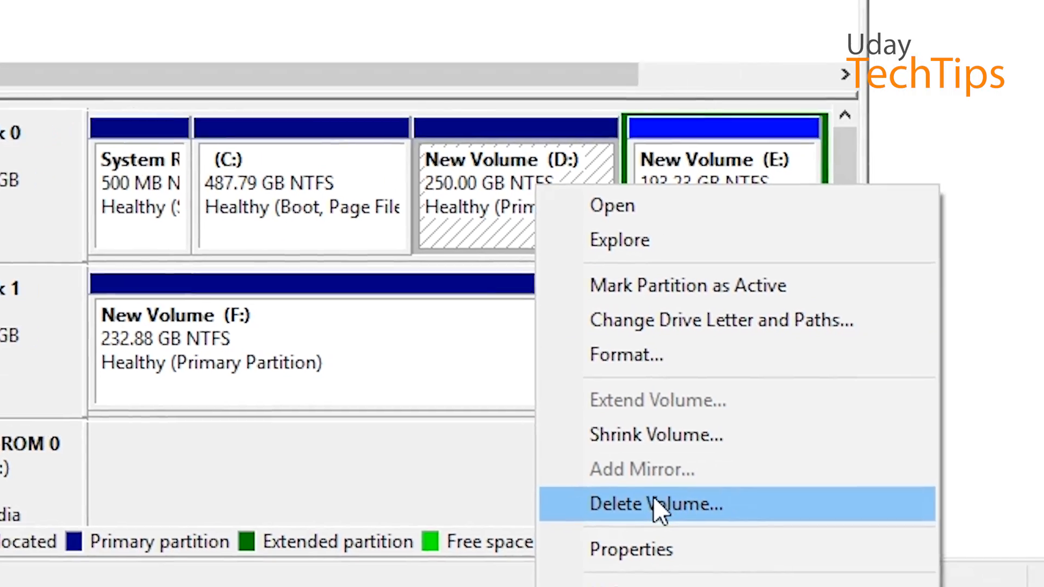
left_click(655, 498)
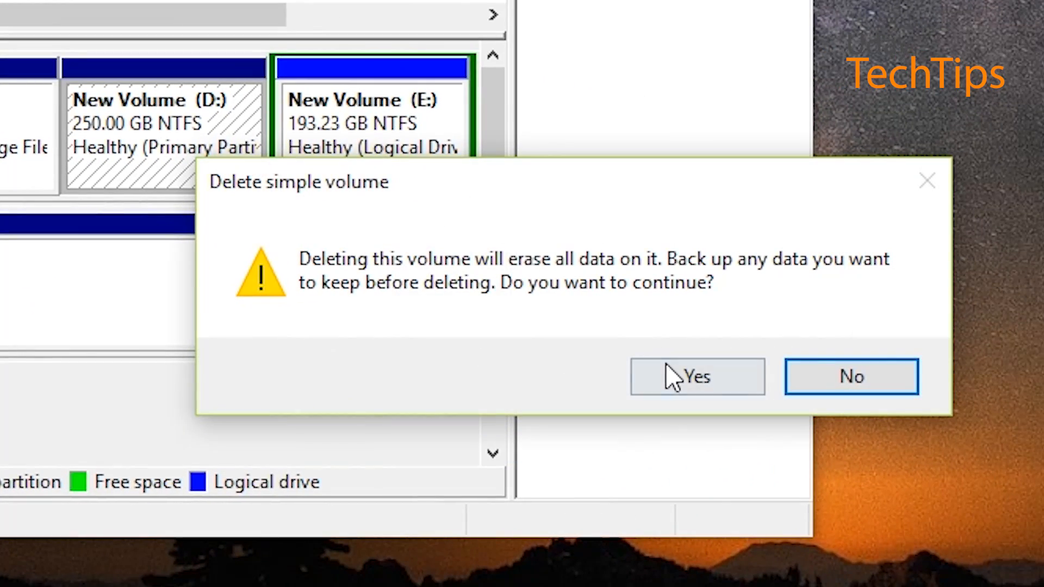
left_click(1021, 433)
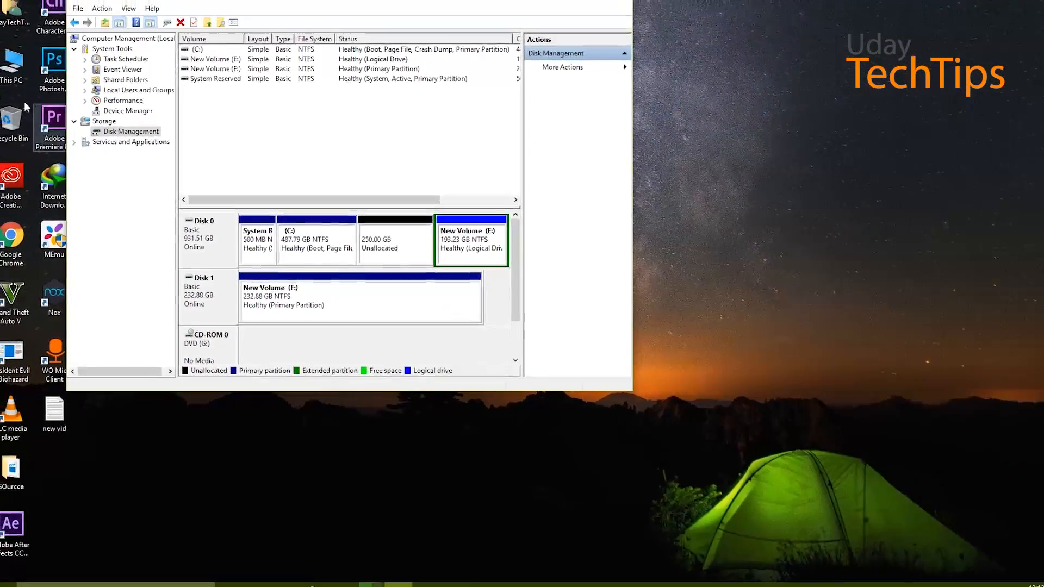
double_click(20, 77)
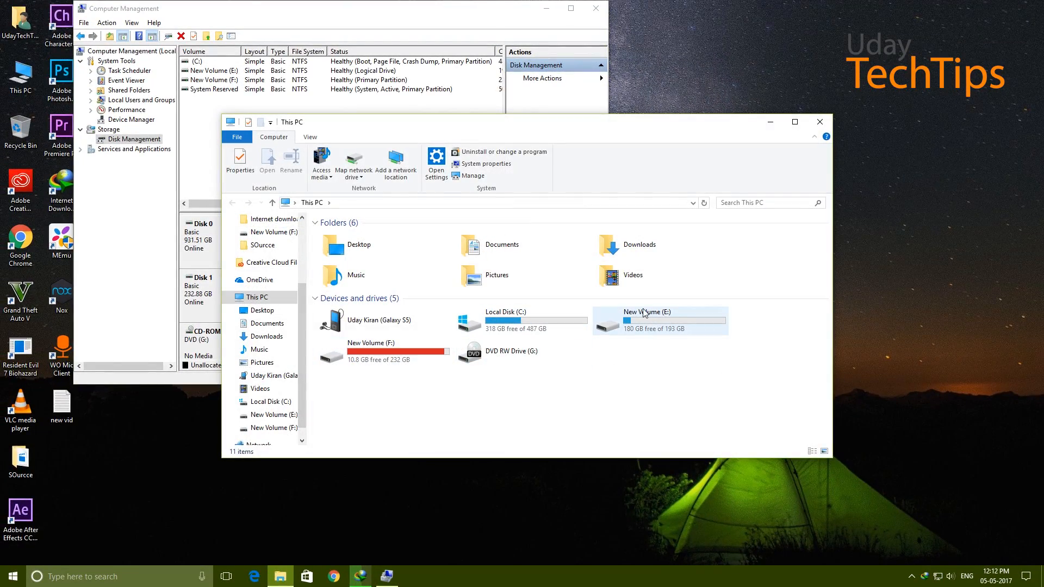
left_click(825, 123)
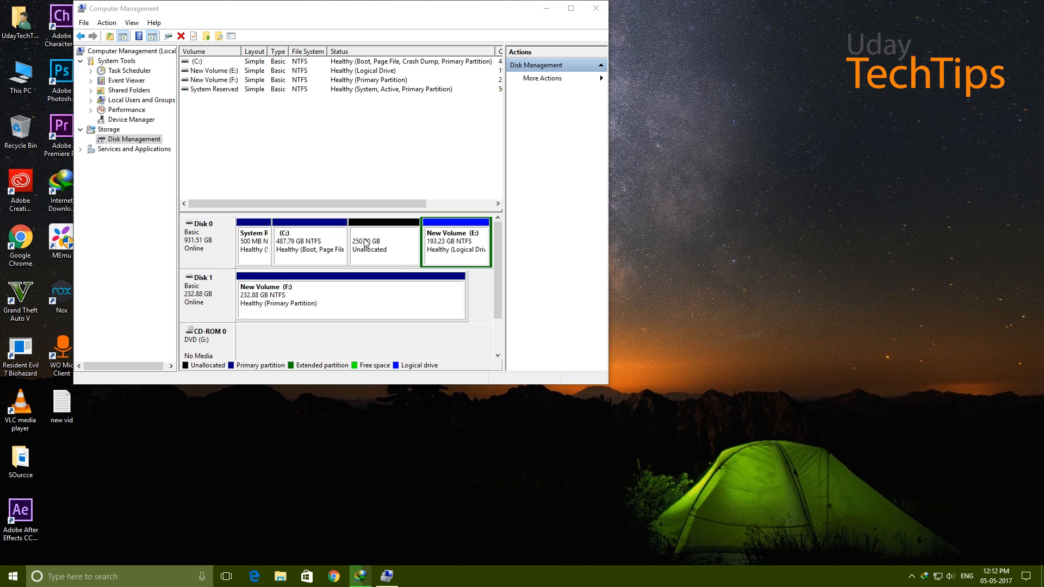
Step: Start a new simple volume in the 250 GB unallocated space on Disk 0 with a size of 150000 MB
right_click(257, 239)
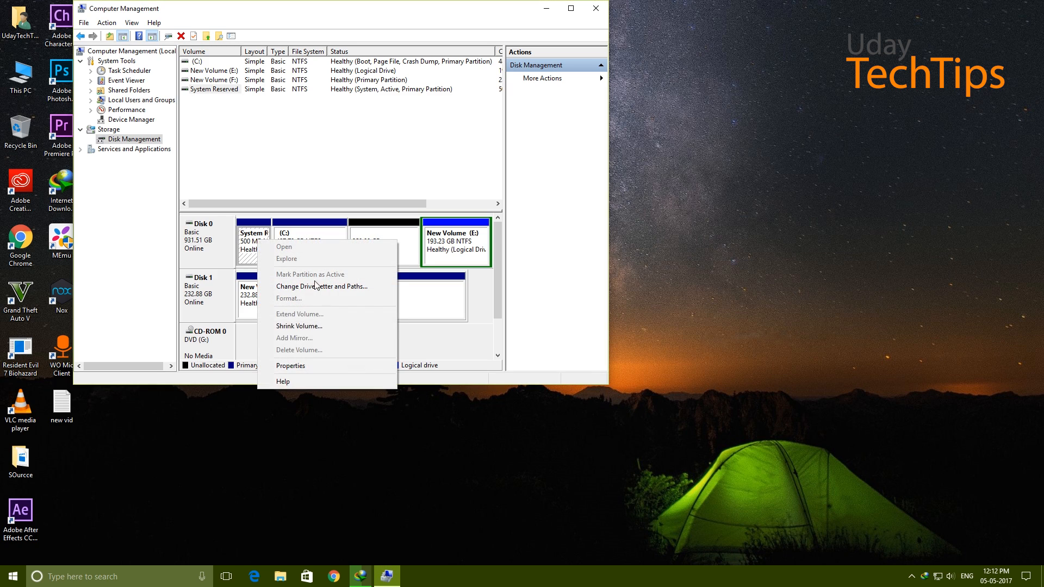
left_click(420, 239)
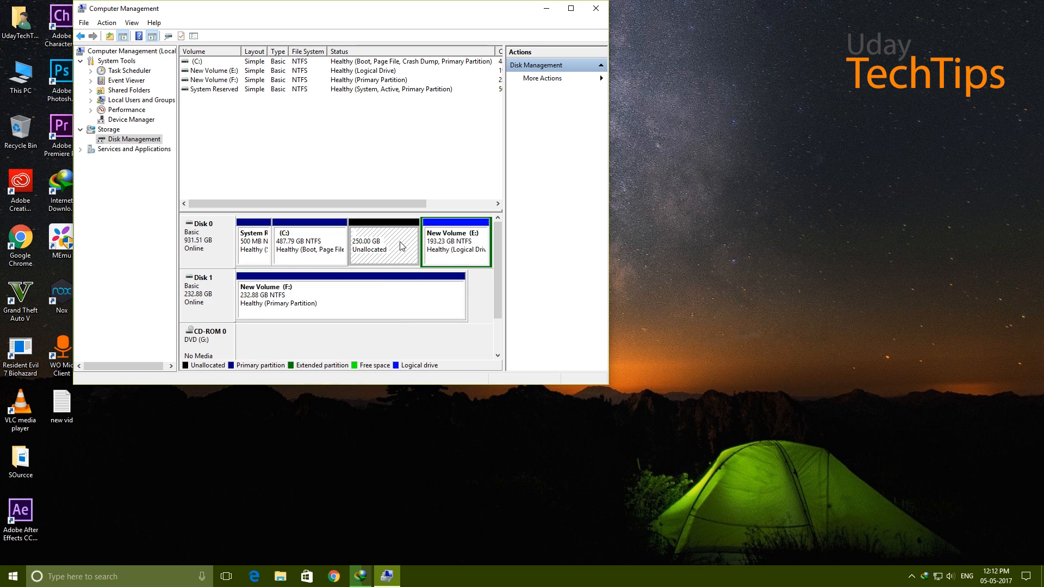
right_click(400, 242)
left_click(547, 233)
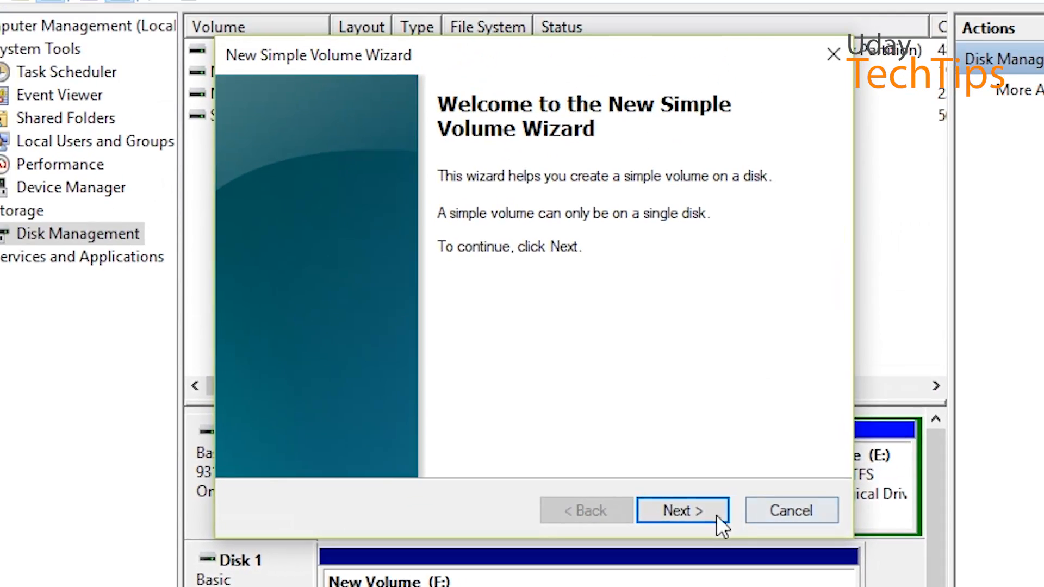
left_click(661, 351)
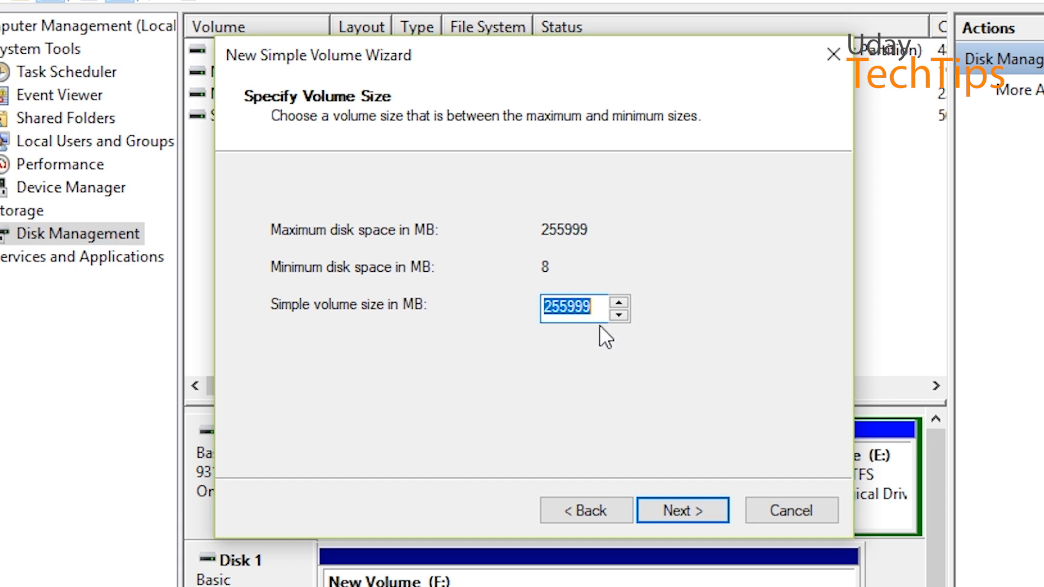
left_click_drag(604, 307, 483, 338)
type("150")
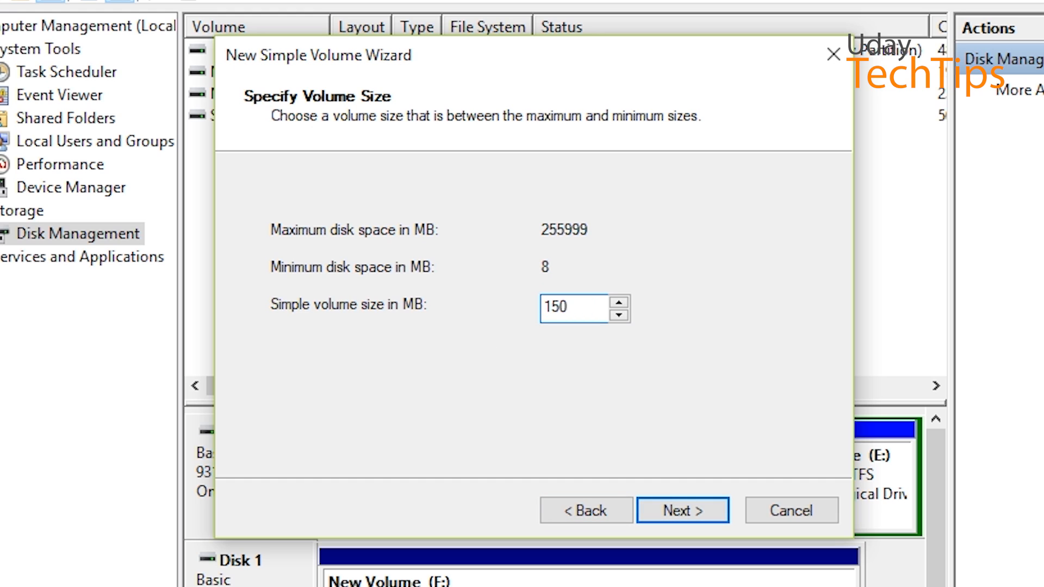
type("000")
left_click(700, 521)
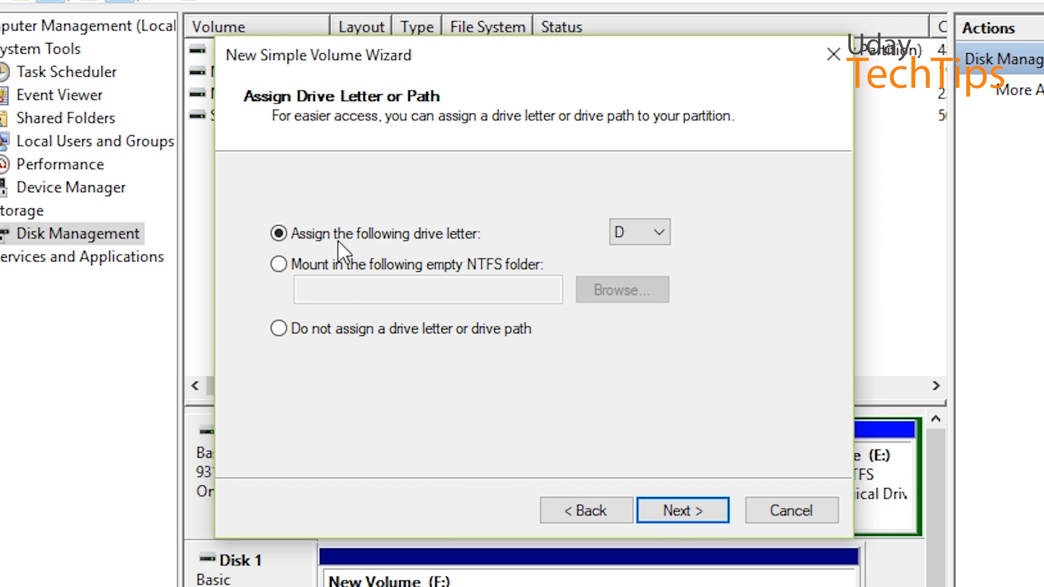
Step: Assign drive letter D to the new volume and keep NTFS as its file system with the default allocation unit size
left_click(660, 232)
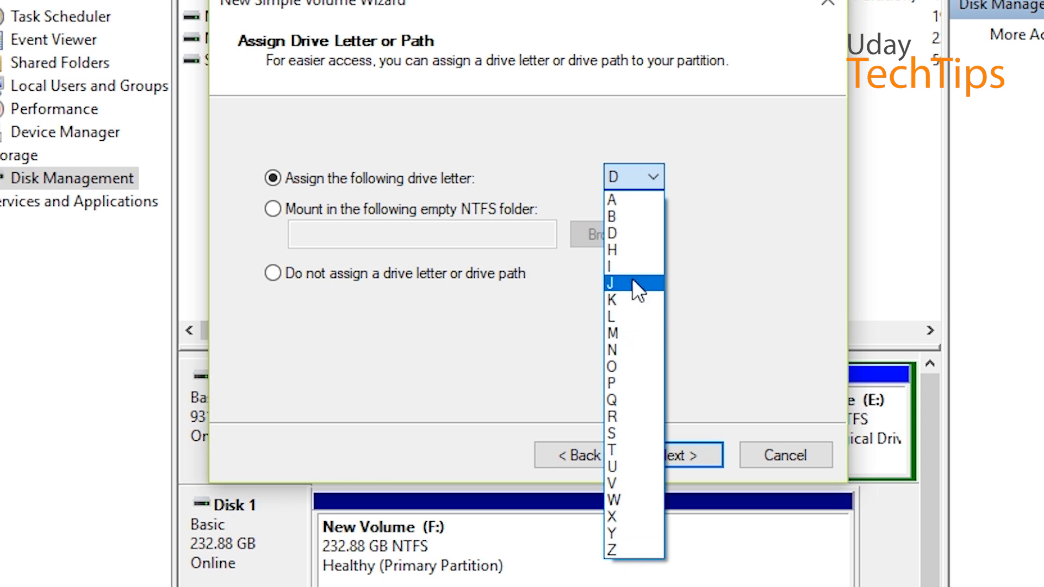
left_click(648, 235)
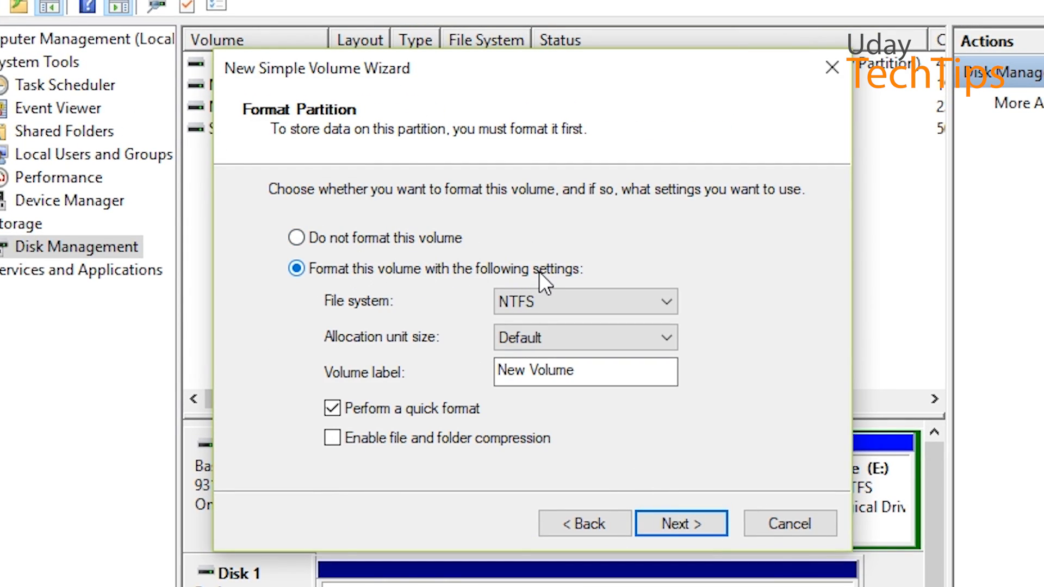
left_click(601, 302)
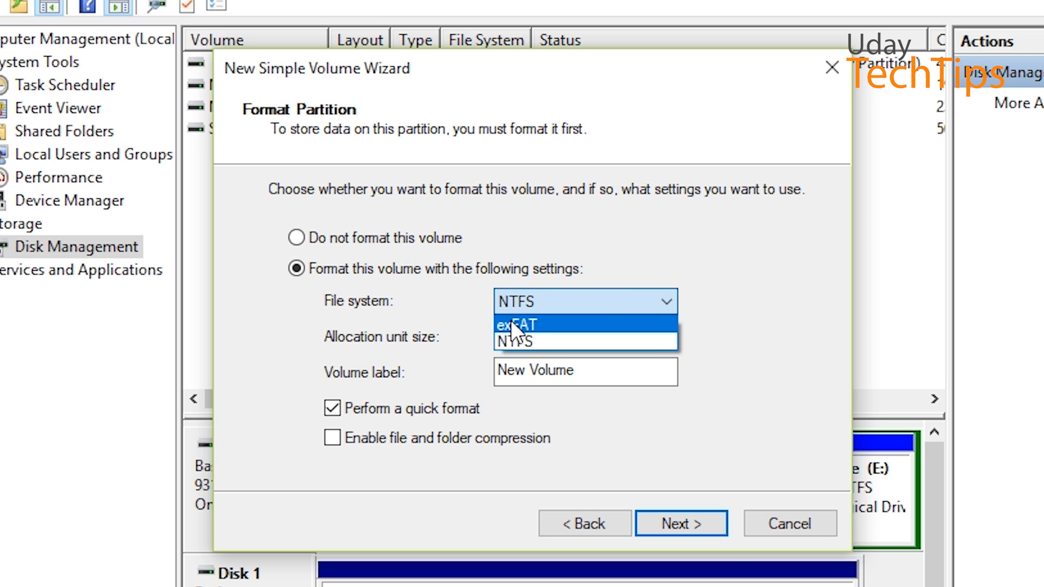
left_click(633, 241)
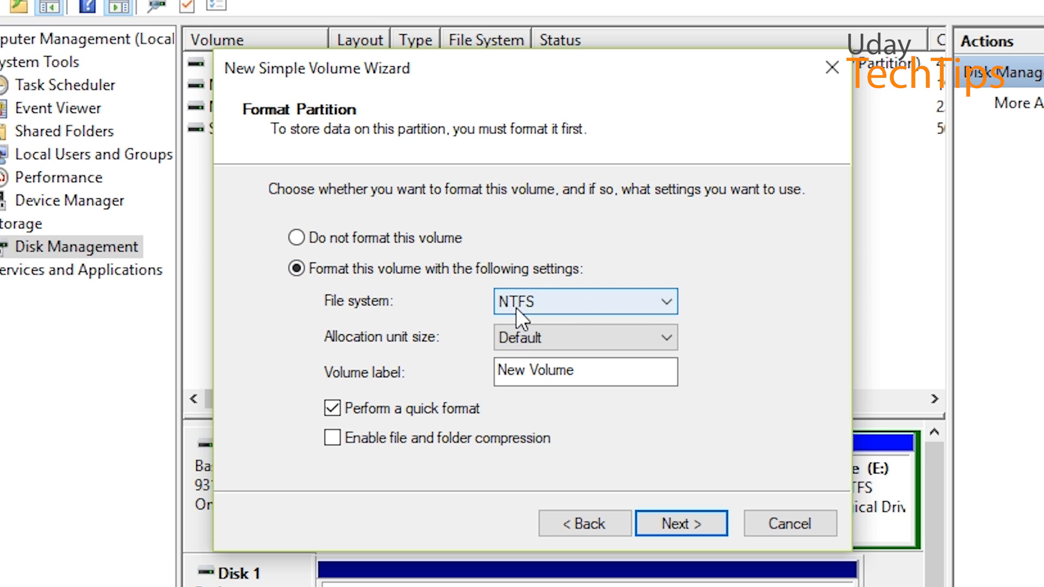
left_click(520, 328)
left_click(521, 328)
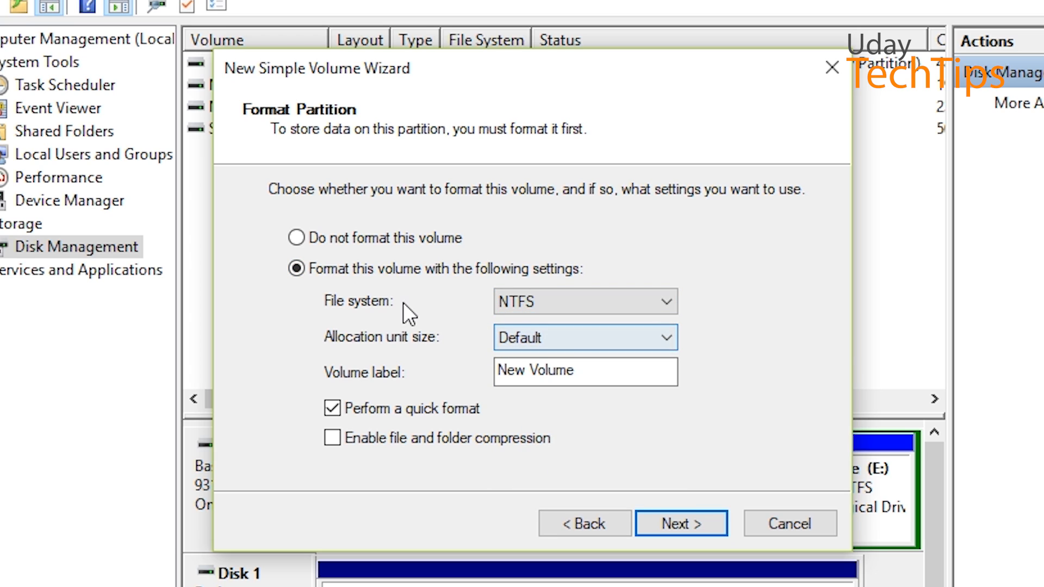
Step: Keep the volume label New Volume with quick format enabled and proceed to the wizard's summary
left_click_drag(631, 372, 609, 342)
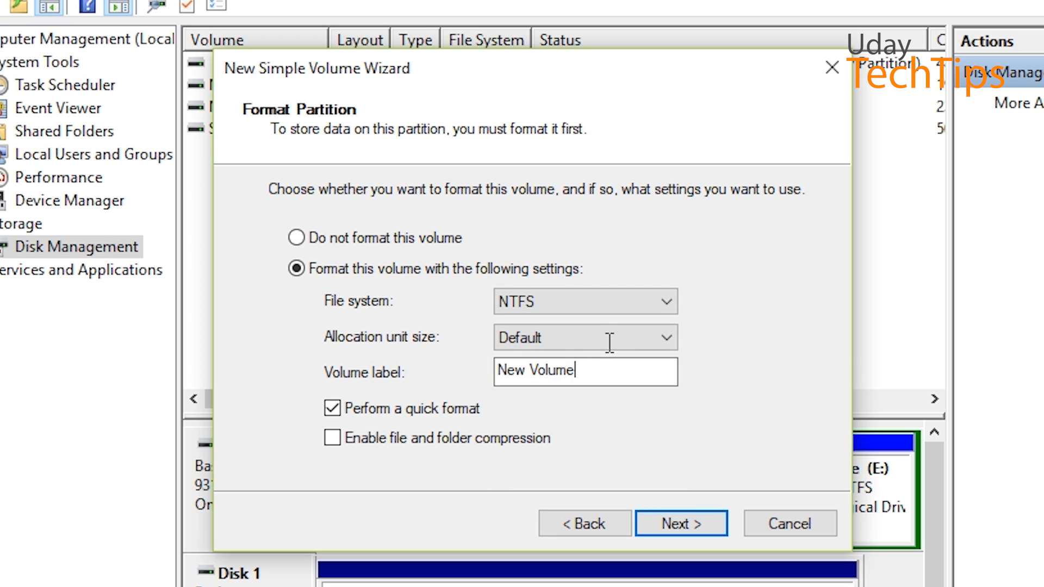
key("ctrl+a")
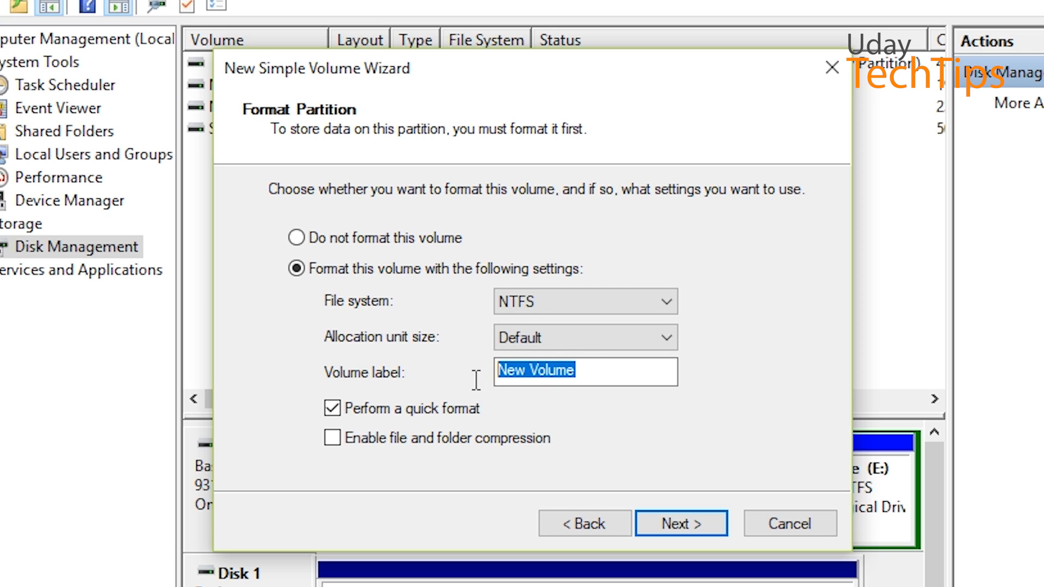
left_click(589, 381)
key("ctrl+a")
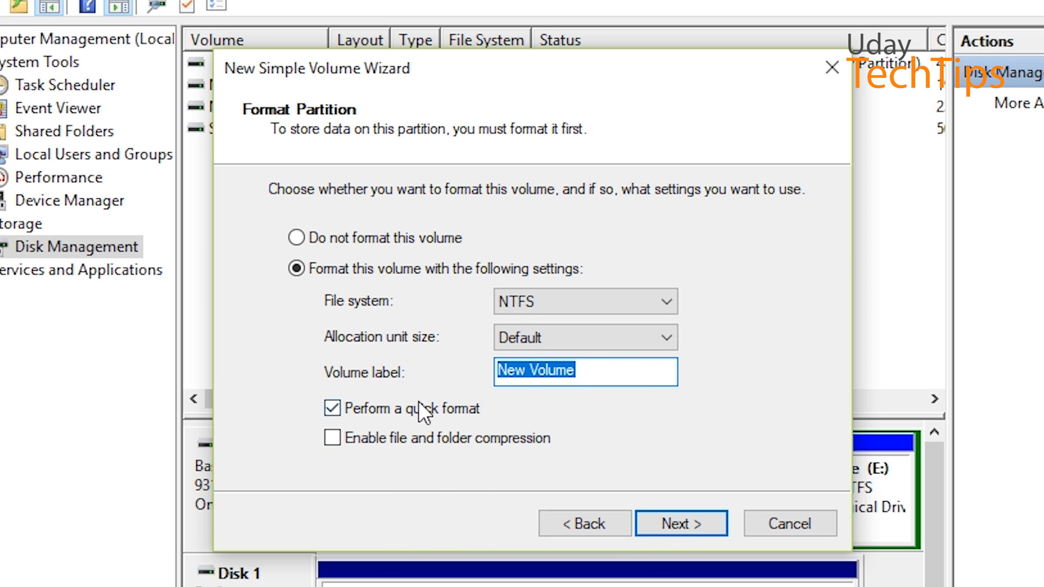
left_click(687, 521)
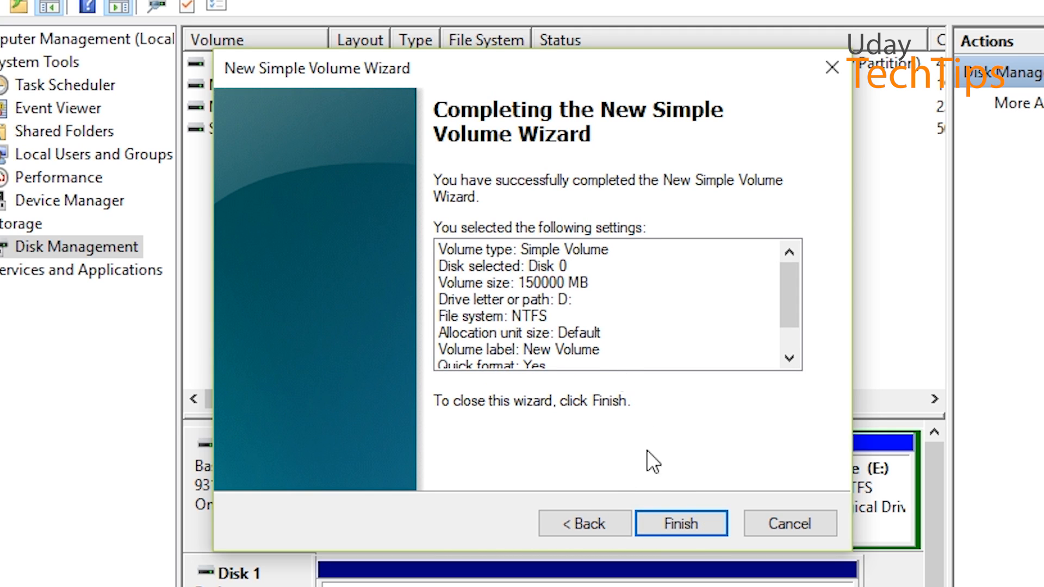
Step: Finish creating the 150000 MB New Volume (D:) on Disk 0 and open This PC to check the drives
left_click(672, 521)
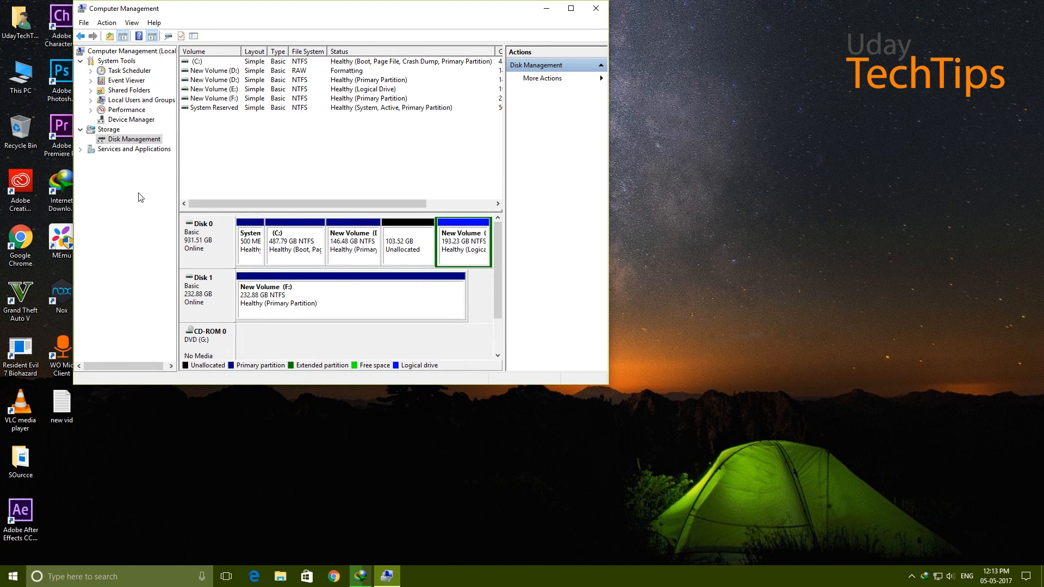
double_click(30, 82)
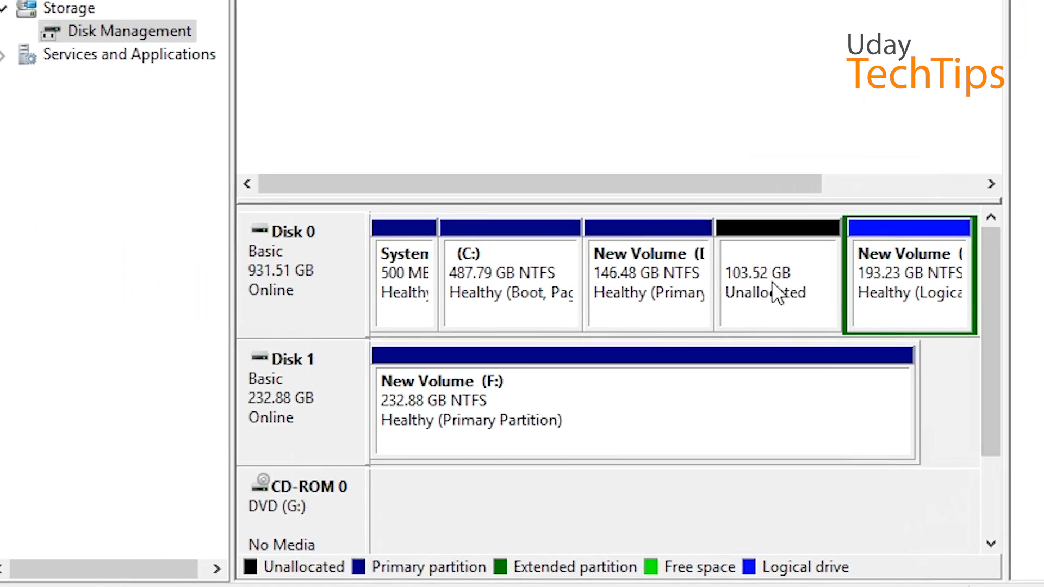
Step: Try to create a simple volume with drive letter H in the remaining 103.52 GB unallocated space on Disk 0
right_click(772, 282)
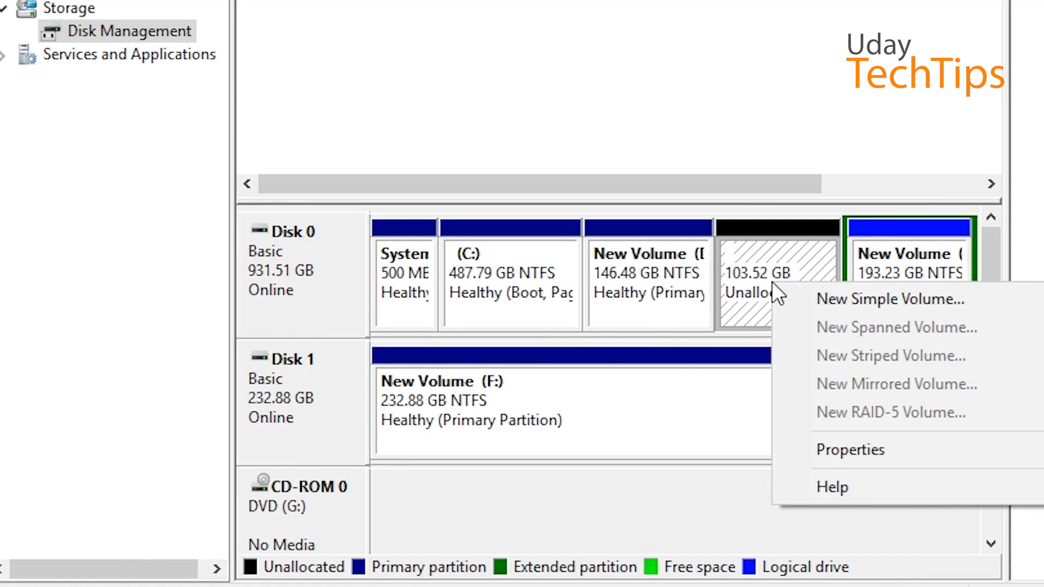
left_click(854, 300)
left_click(732, 307)
left_click(732, 308)
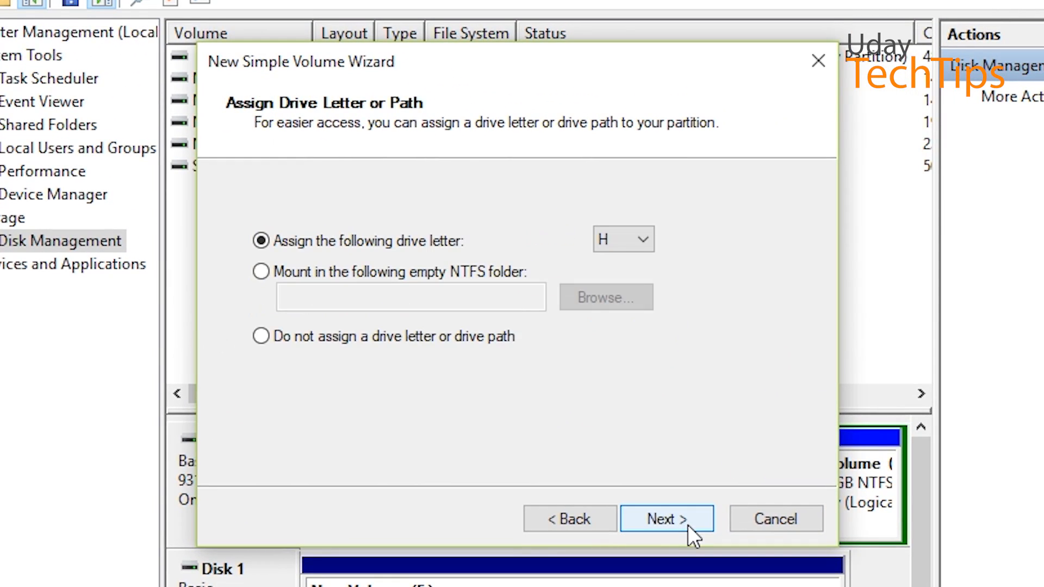
left_click(687, 524)
left_click(687, 524)
left_click(687, 525)
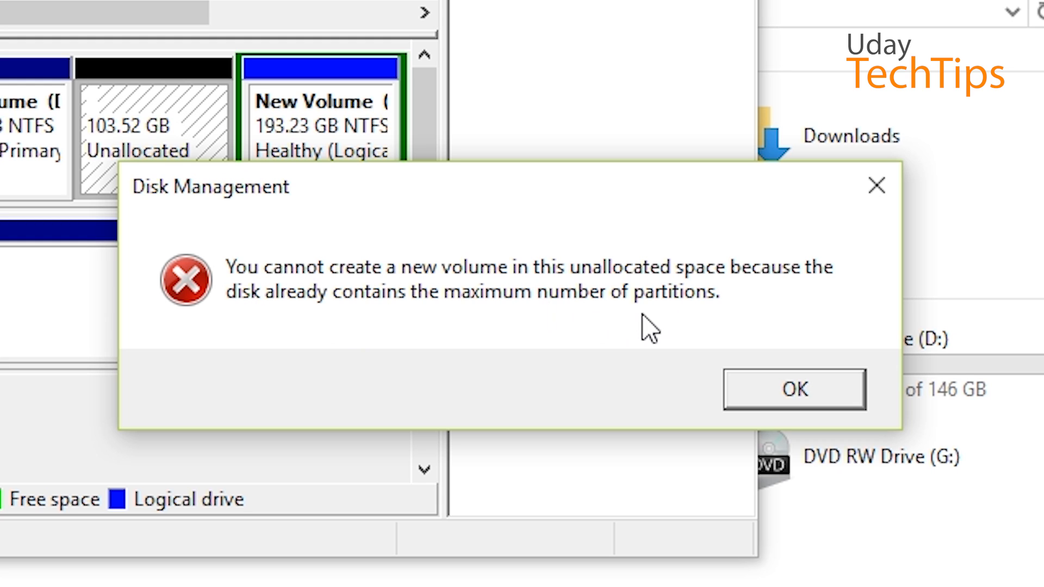
left_click(778, 386)
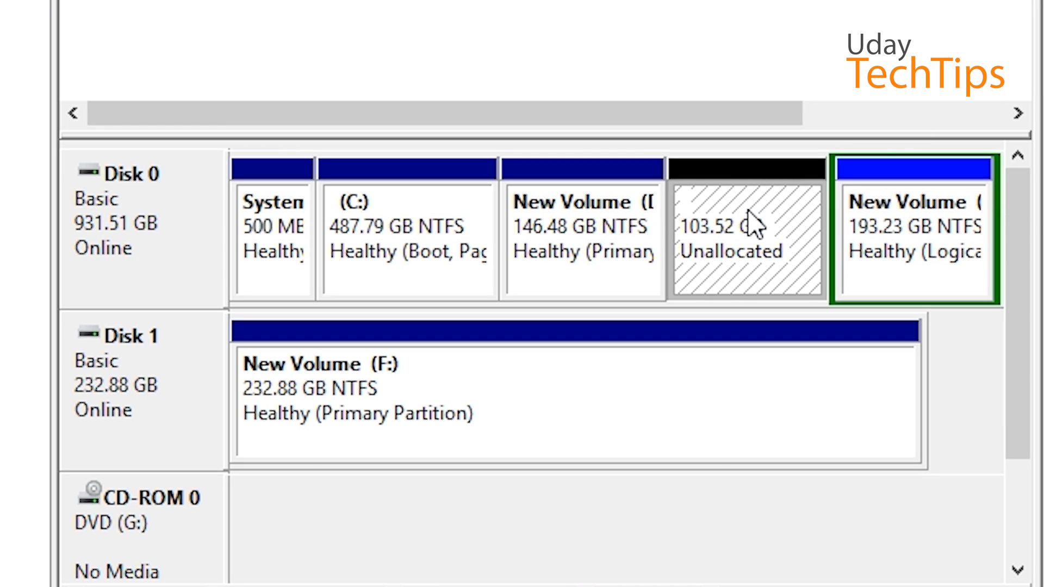
Step: Delete the 146.48 GB New Volume (D:) on Disk 0 and confirm erasing its data
right_click(550, 234)
left_click(729, 563)
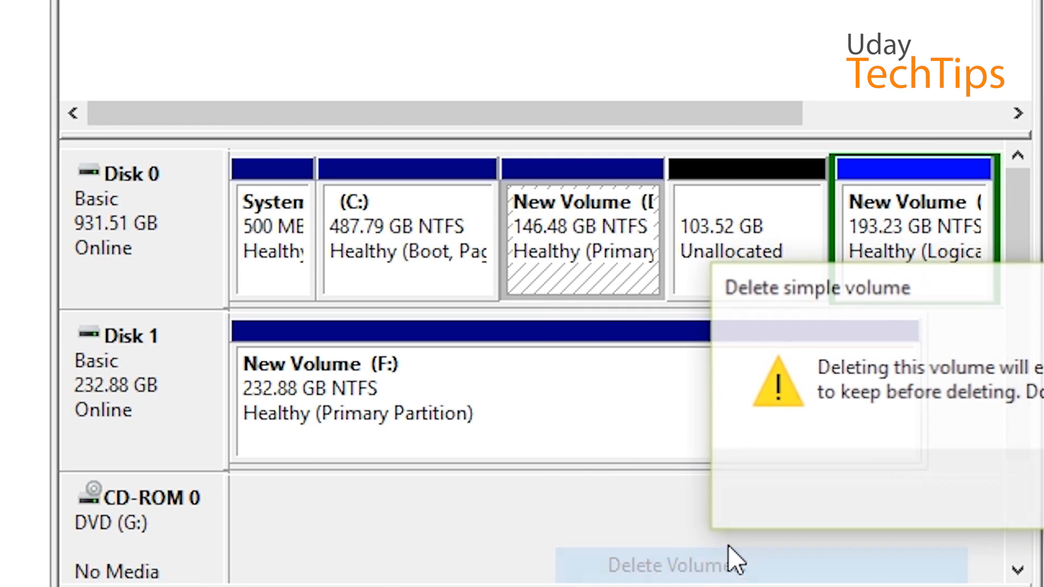
key("Return")
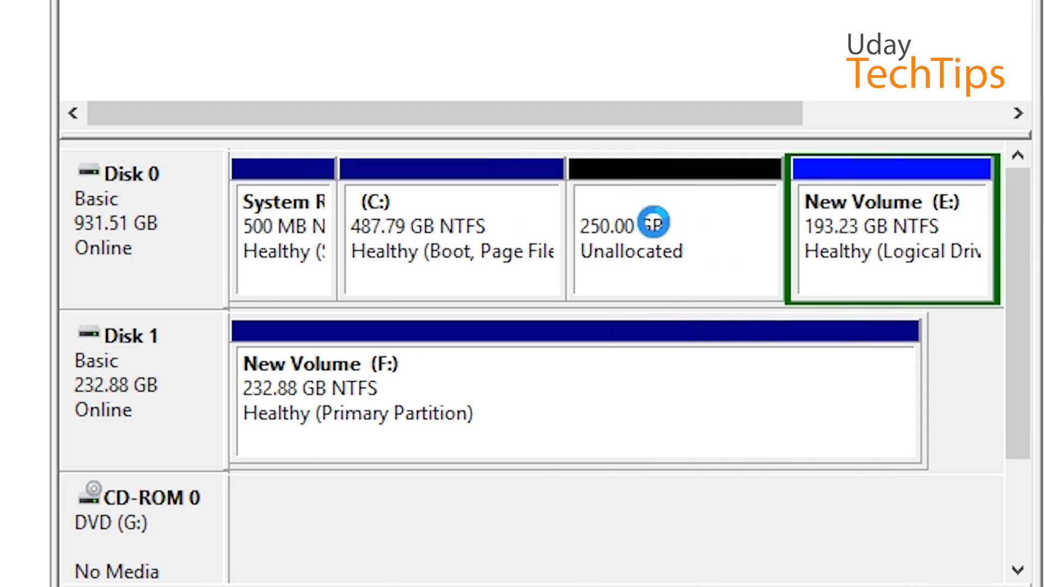
Step: Start a new simple volume in the 250 GB unallocated space on Disk 0, using the full 255999 MB
left_click(668, 218)
right_click(668, 218)
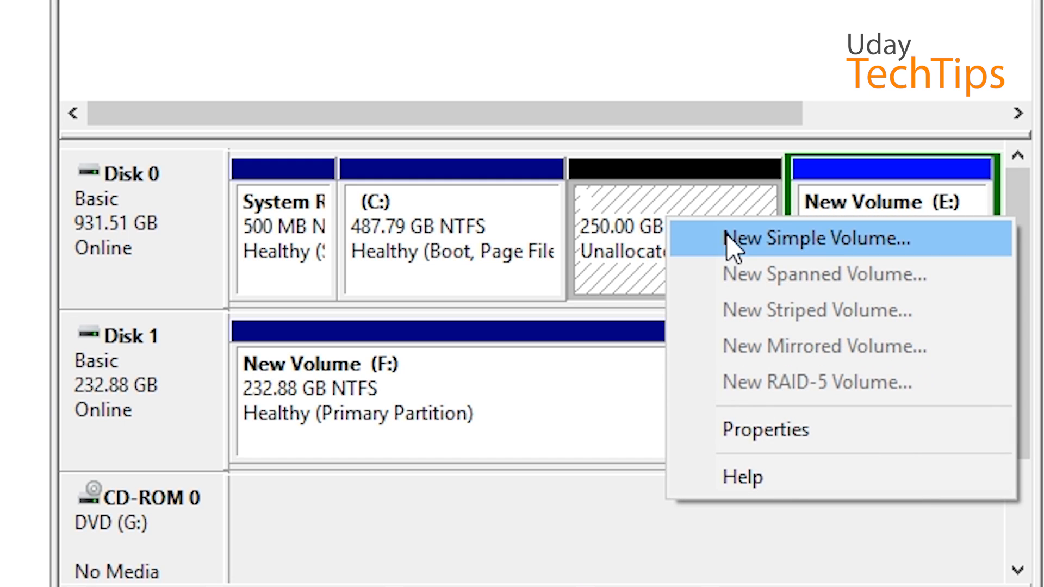
left_click(822, 245)
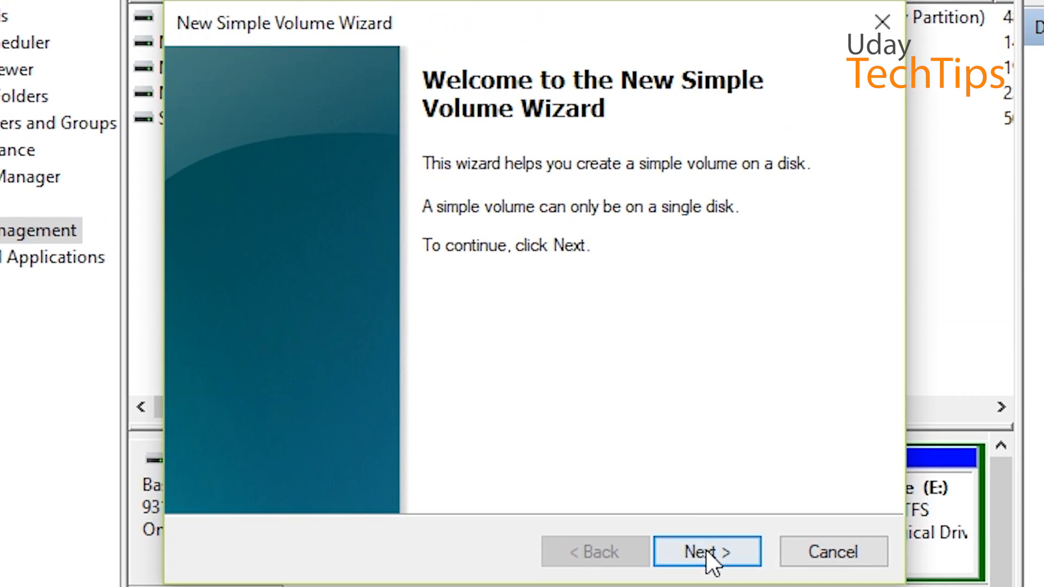
left_click(707, 493)
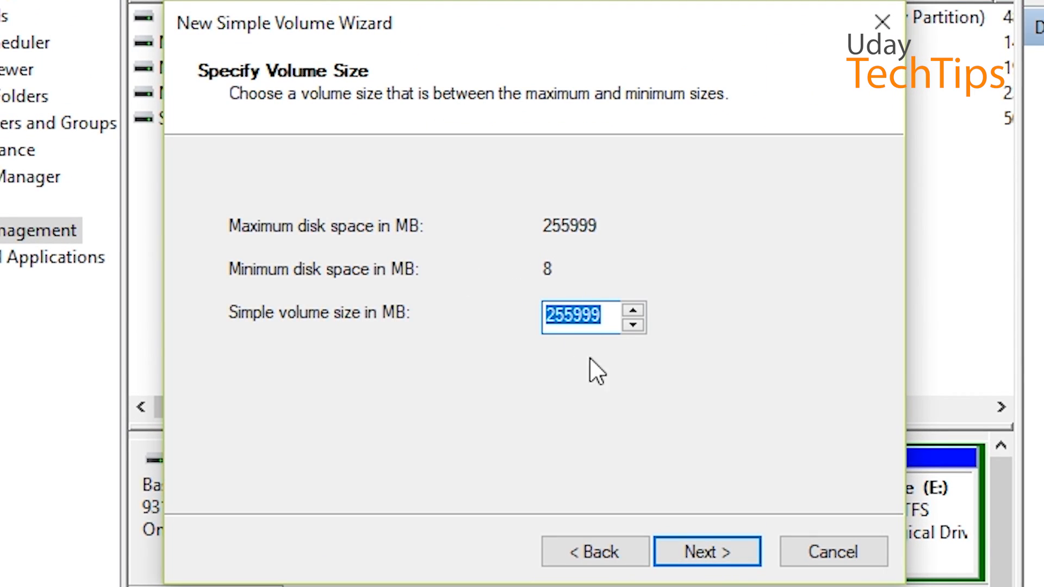
left_click(714, 555)
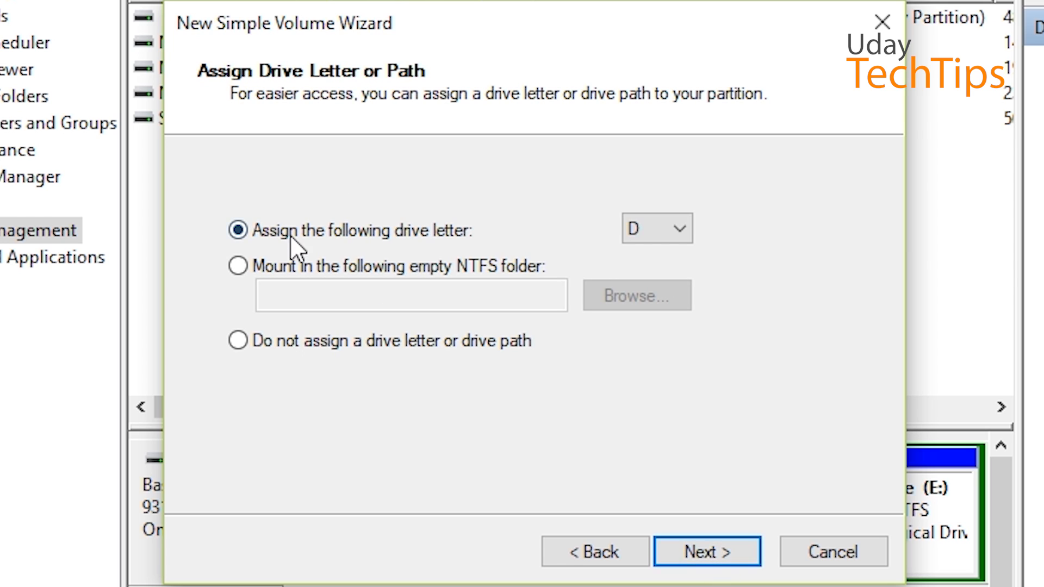
Step: Create the volume with drive letter D, quick-formatted as NTFS with default allocation unit size and the label New Volume
left_click(708, 553)
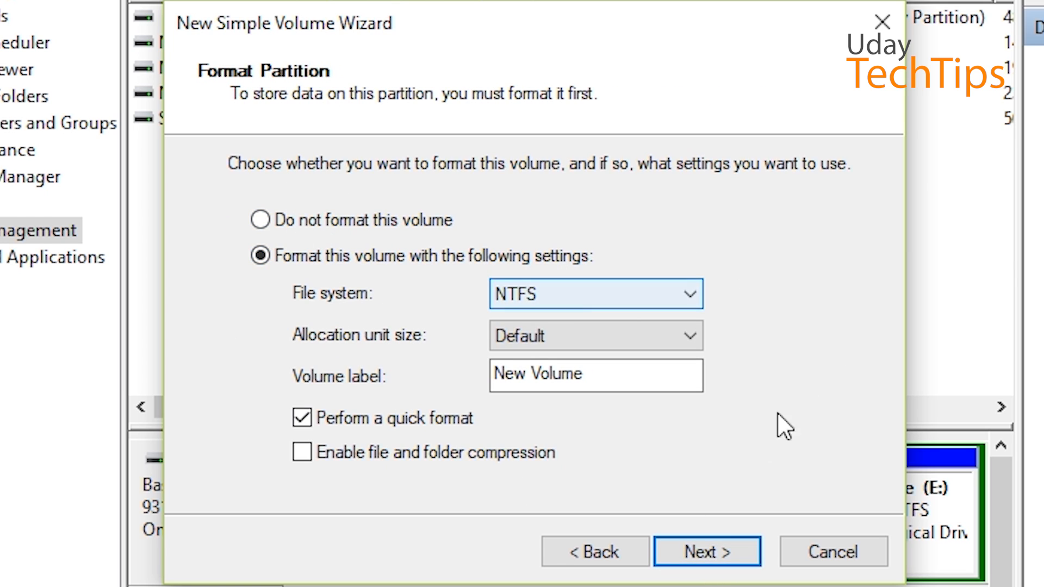
left_click(707, 556)
left_click(717, 552)
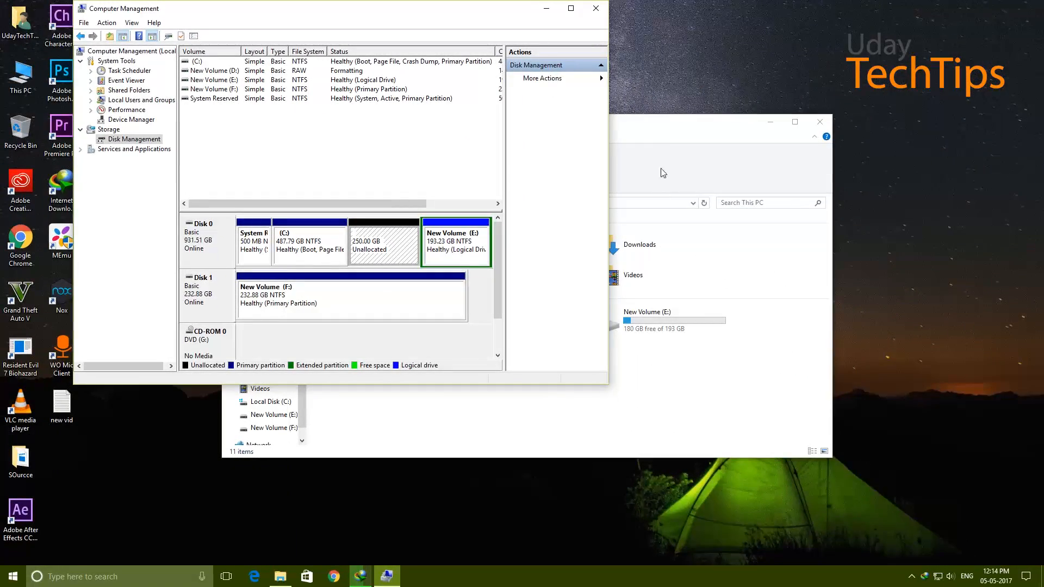
Step: Switch to the This PC window and check the listed drives
left_click(678, 133)
left_click(411, 53)
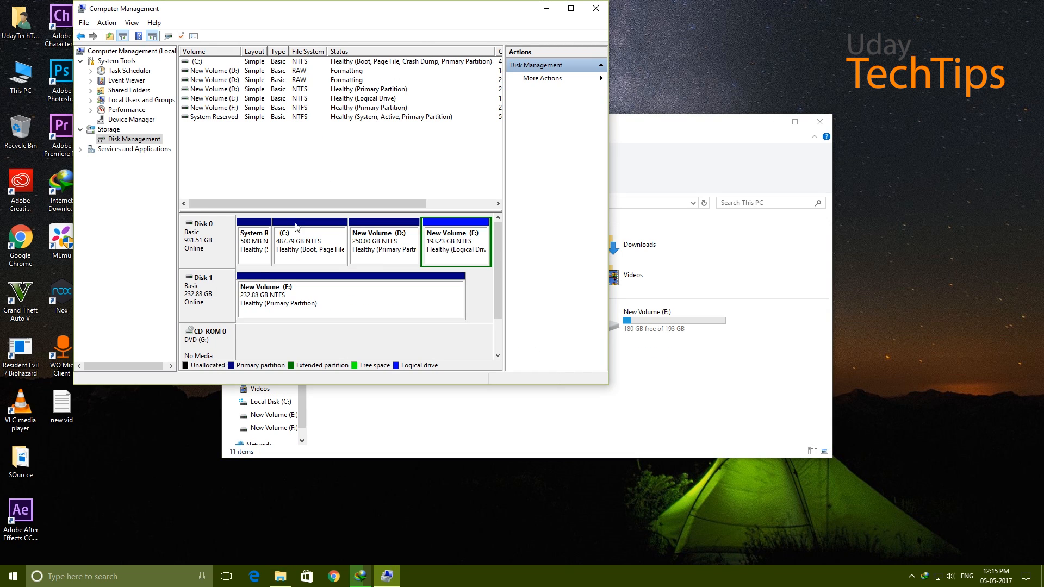
left_click(685, 415)
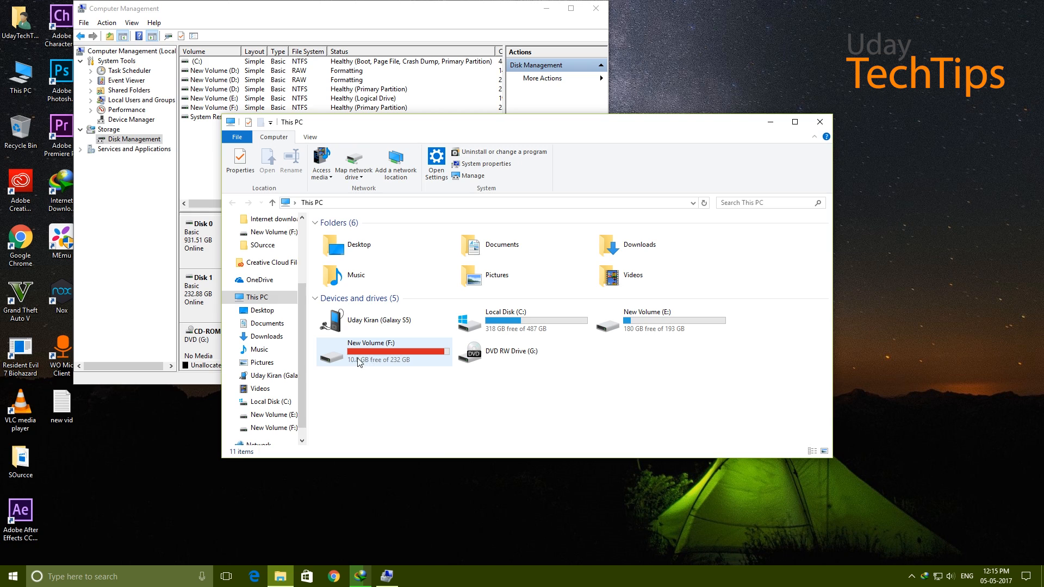
mouse_move(370, 363)
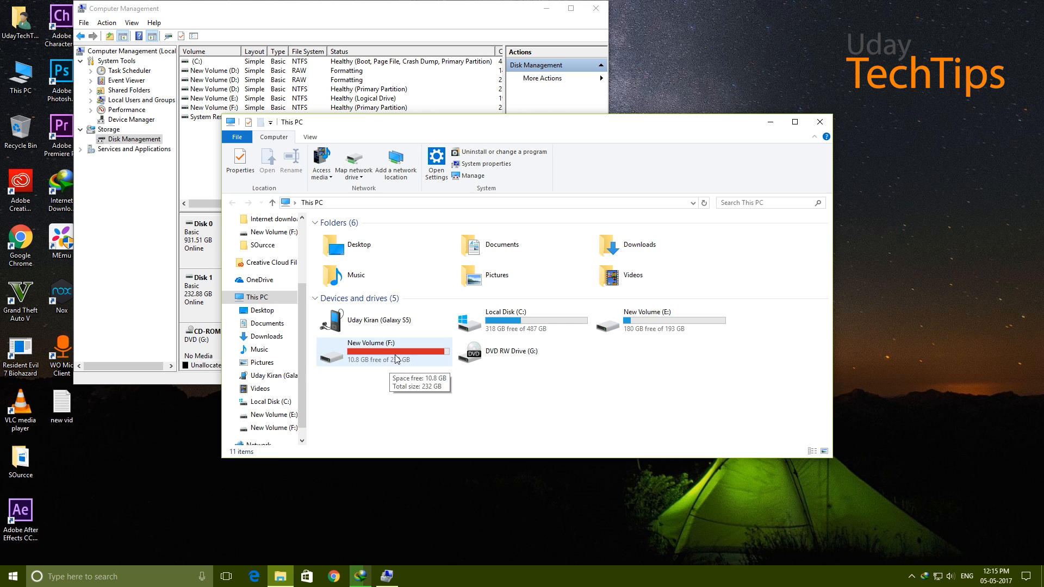
Step: Browse the redmi 4a unboxing folder and New folder on New Volume (F:), returning to This PC
double_click(397, 360)
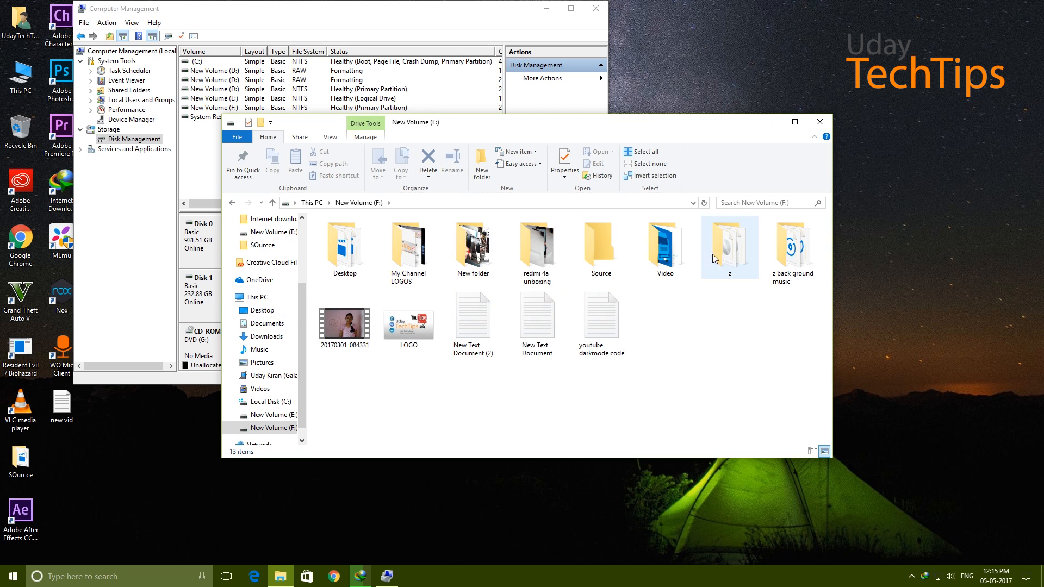
double_click(546, 256)
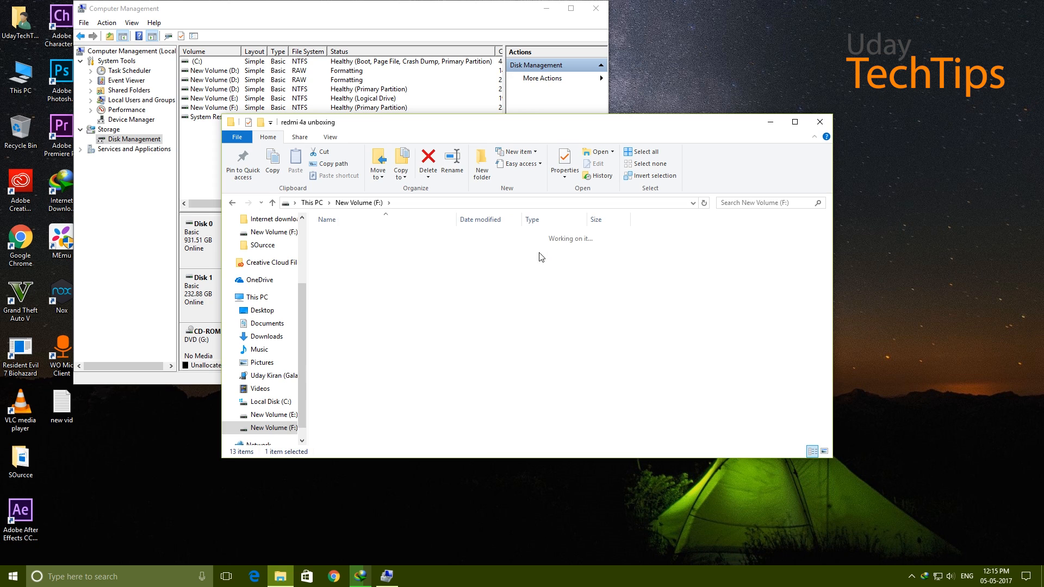
key("alt+Left")
double_click(449, 265)
key("alt+Left")
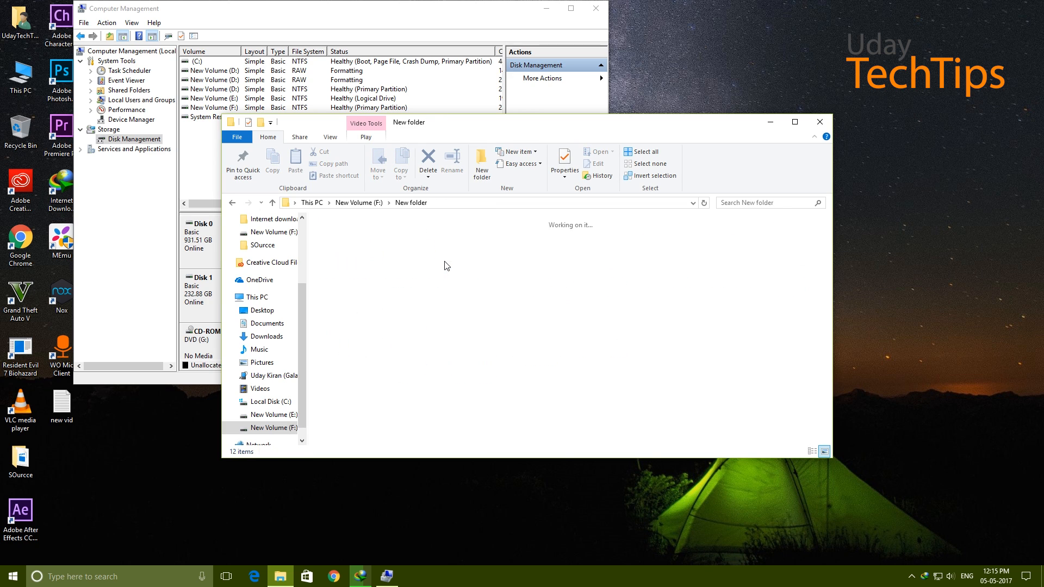
key("alt+Left")
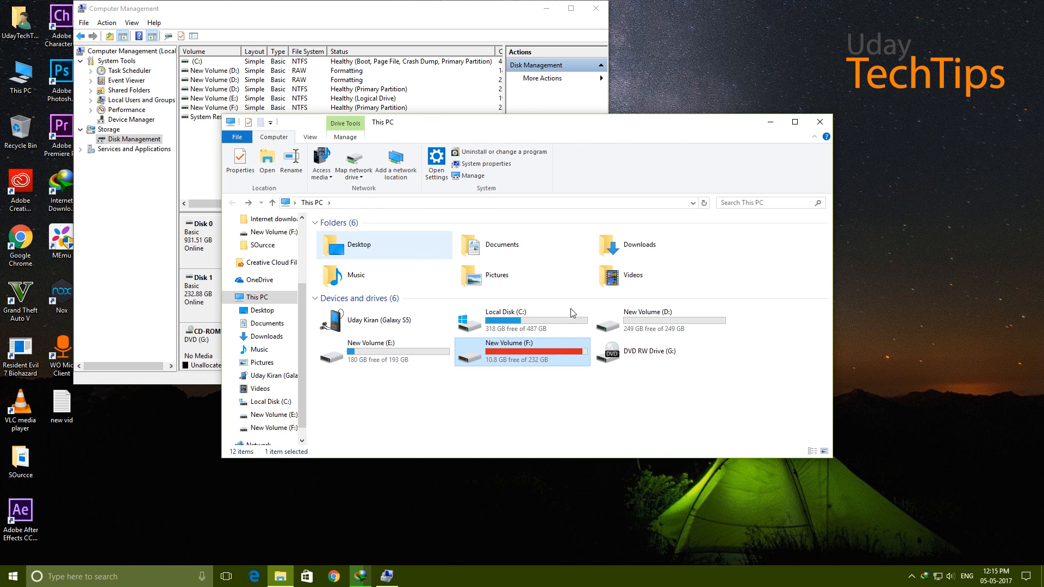
Step: Switch back to Disk Management and view the drive letter settings for New Volume (D:) without changing them
key("alt+Tab")
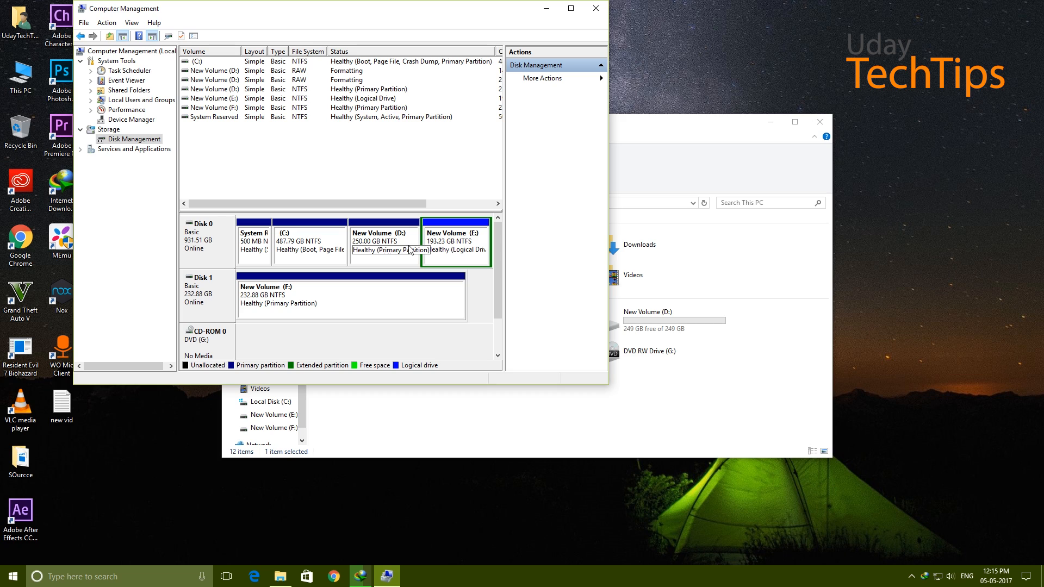
right_click(383, 238)
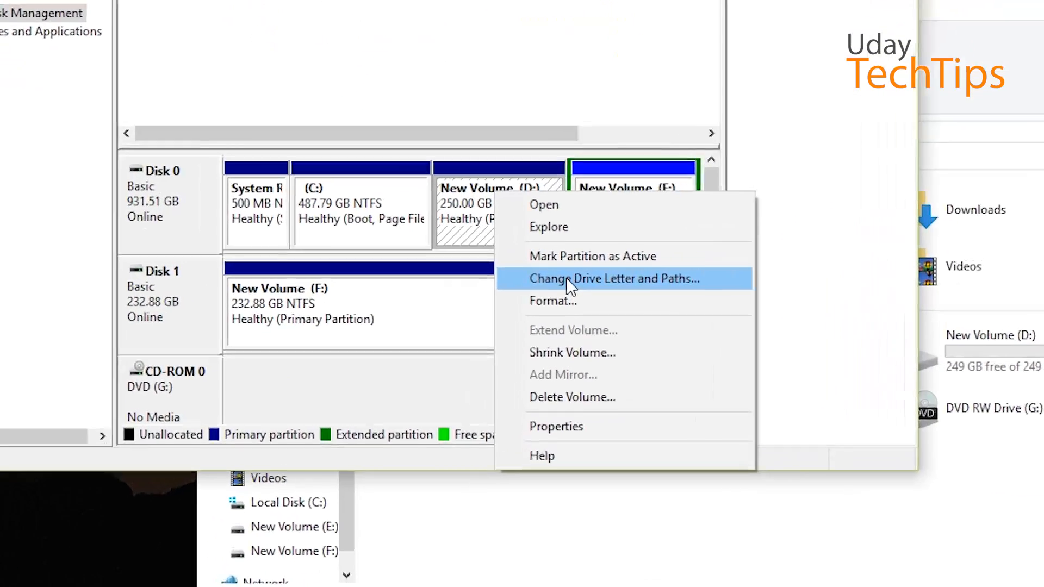
left_click(420, 281)
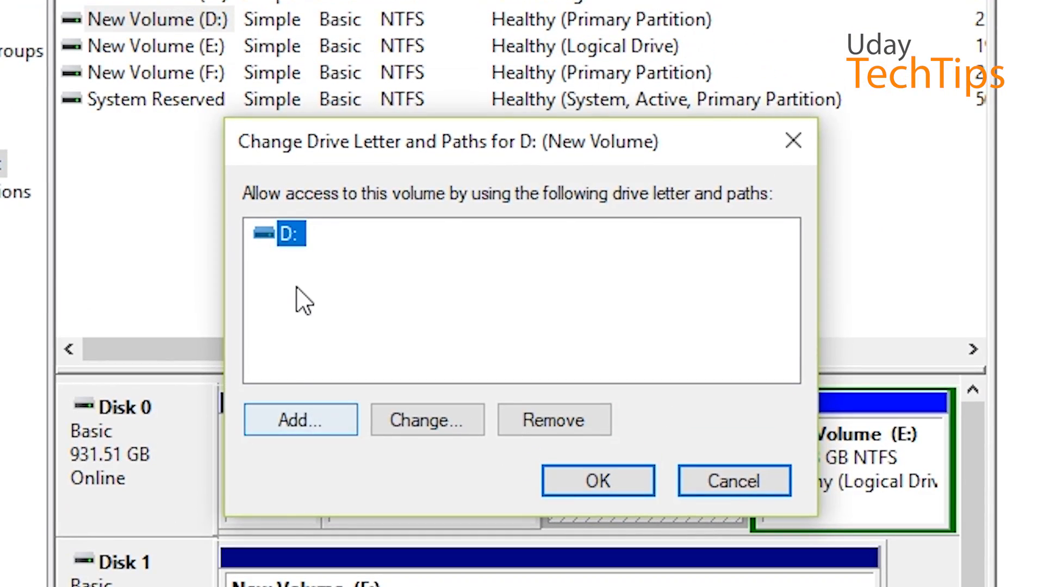
left_click(292, 59)
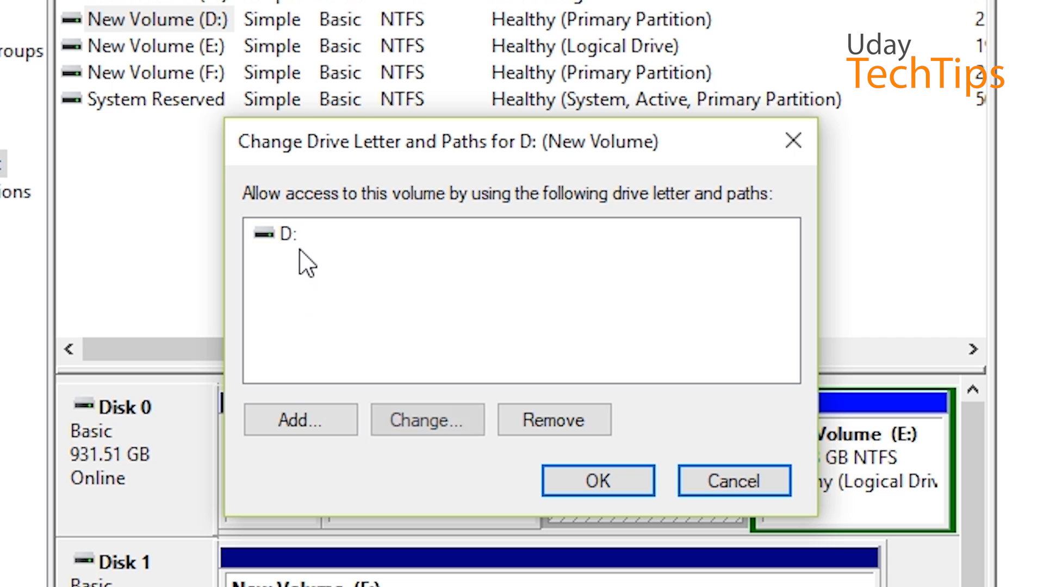
left_click(275, 233)
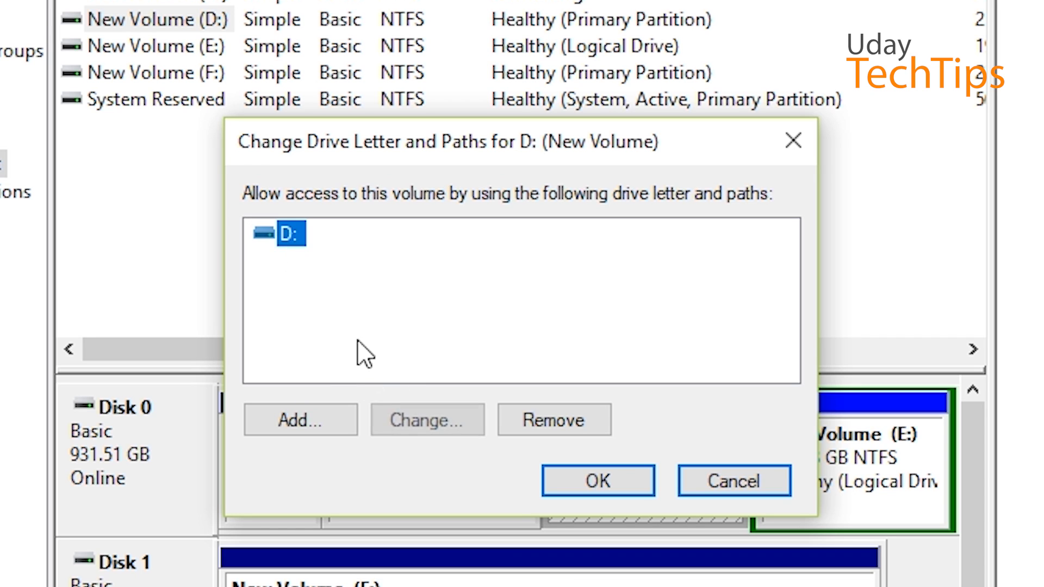
left_click(419, 426)
left_click(788, 280)
left_click(784, 281)
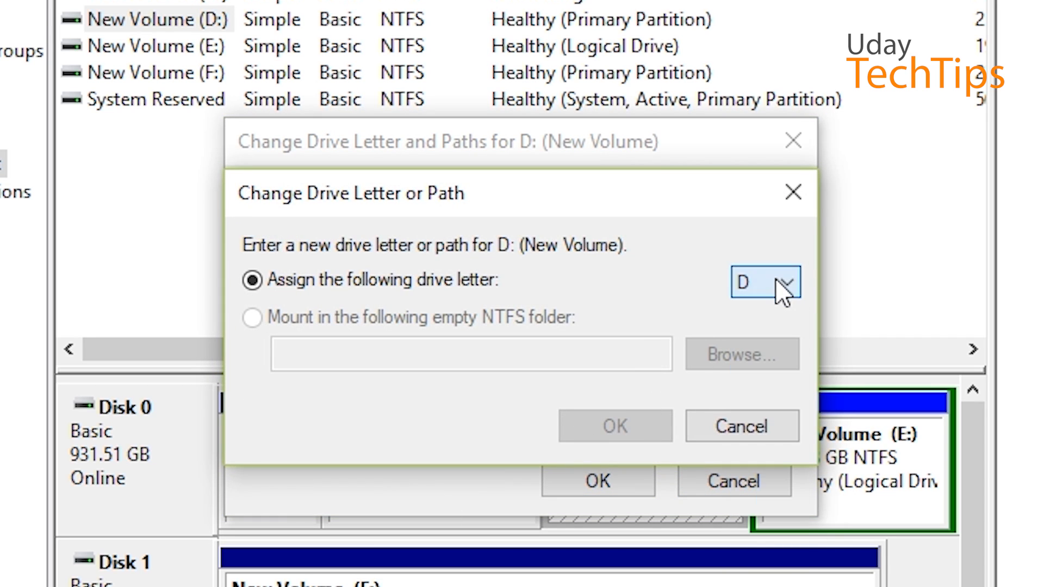
left_click(732, 433)
left_click(769, 479)
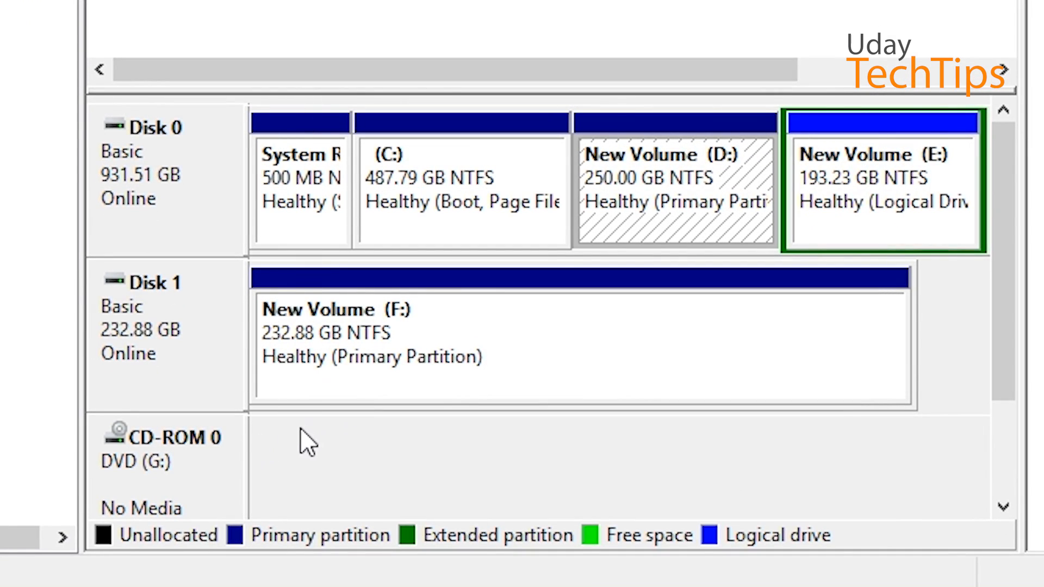
Step: Shrink New Volume (D:) on Disk 0 by 150000 MB
right_click(388, 344)
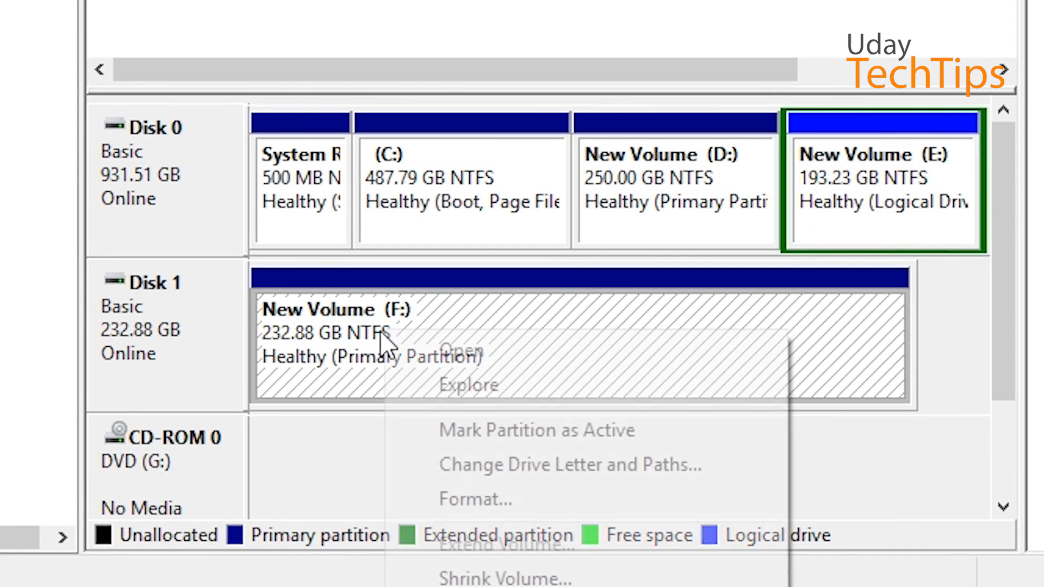
left_click(341, 349)
right_click(606, 188)
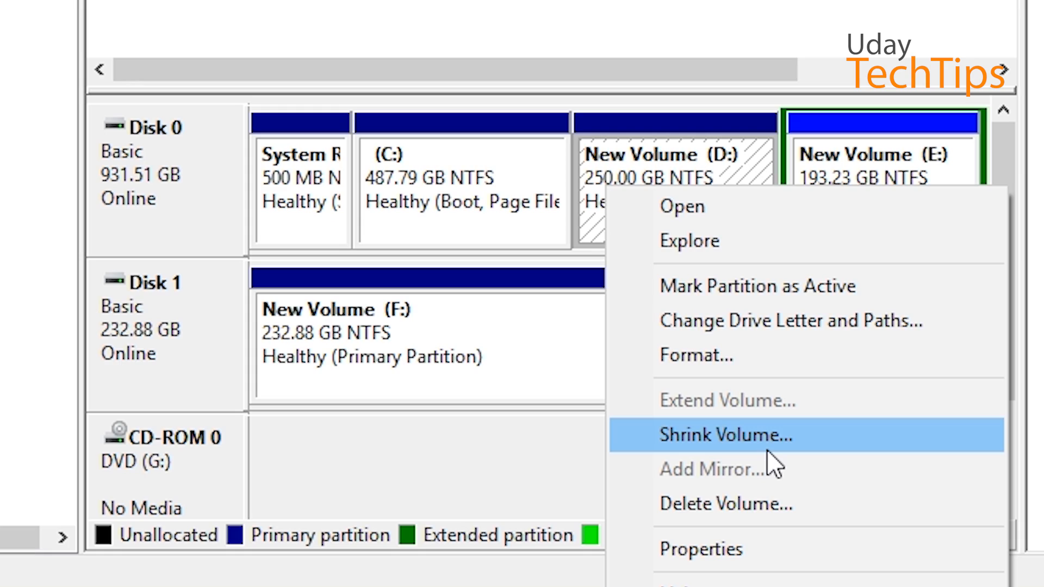
left_click(693, 445)
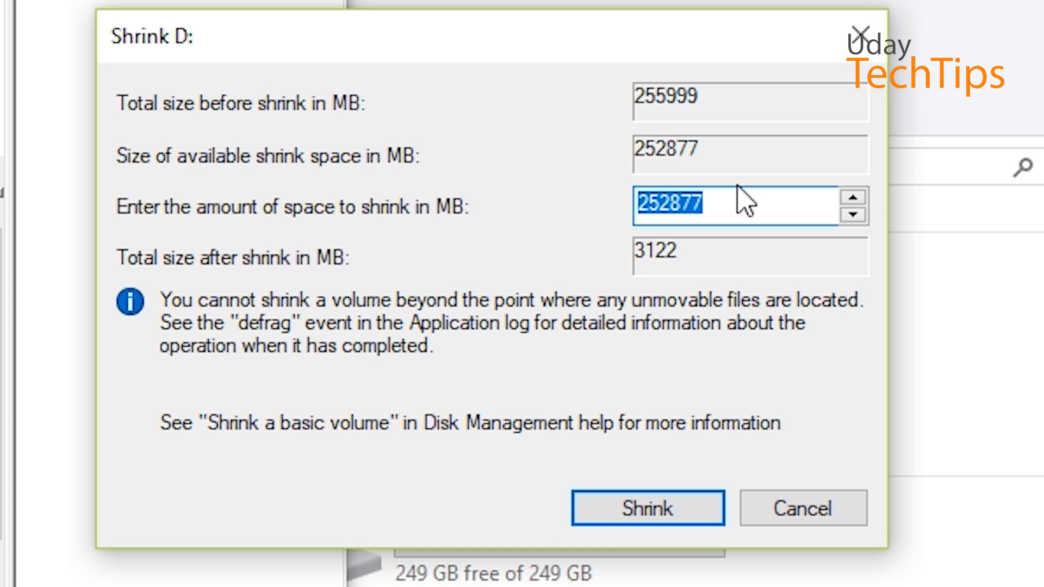
type("150000")
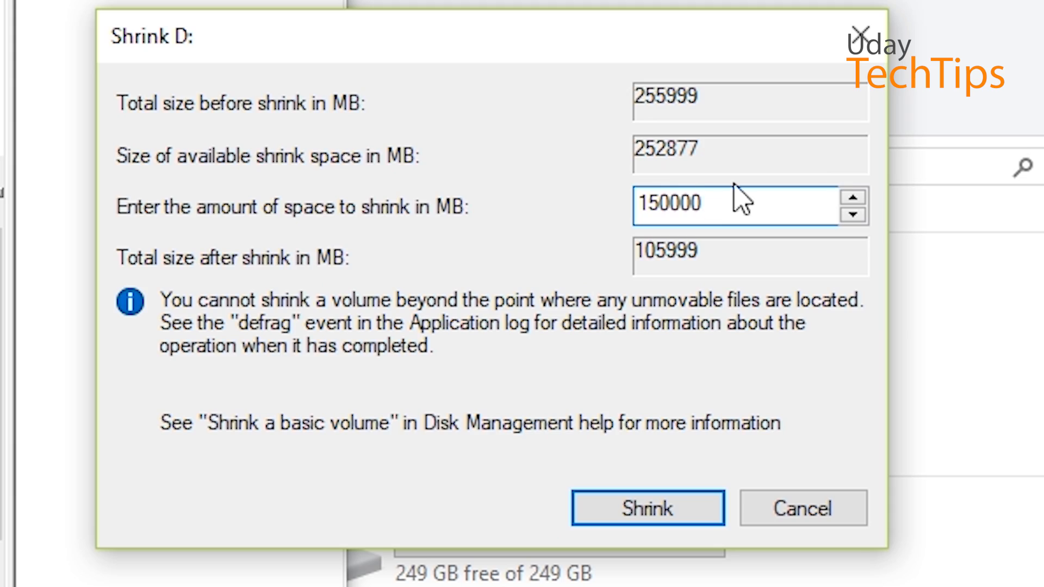
left_click(587, 508)
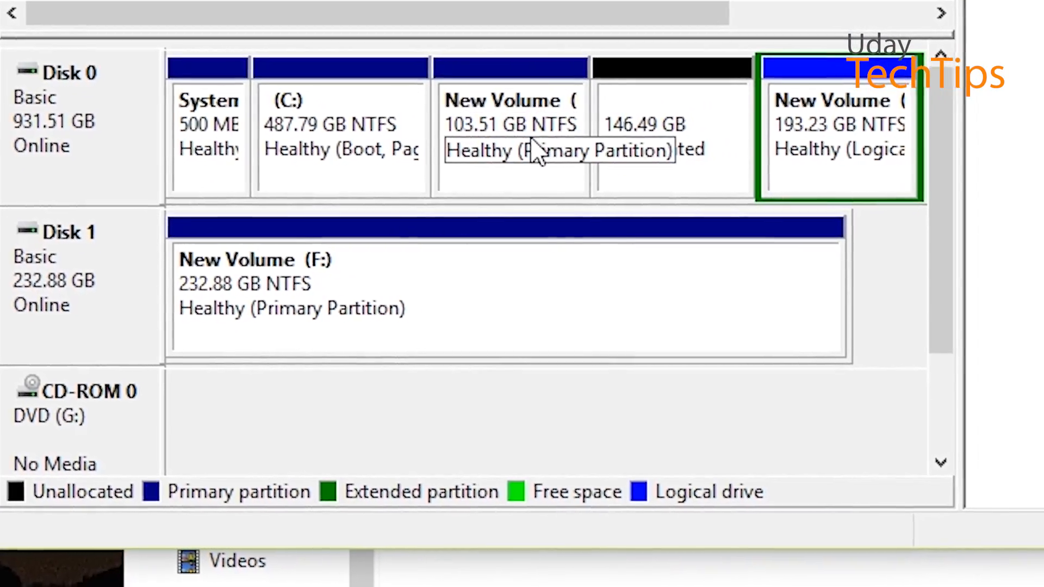
Step: Delete the 103.51 GB New Volume on Disk 0, next to the unallocated space, and accept erasing its data
left_click(642, 131)
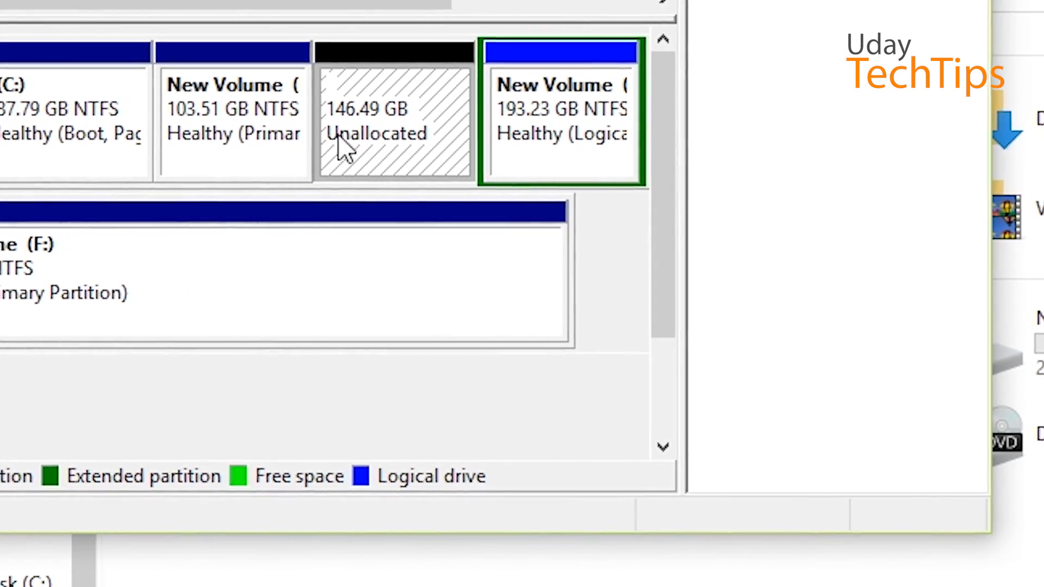
right_click(327, 142)
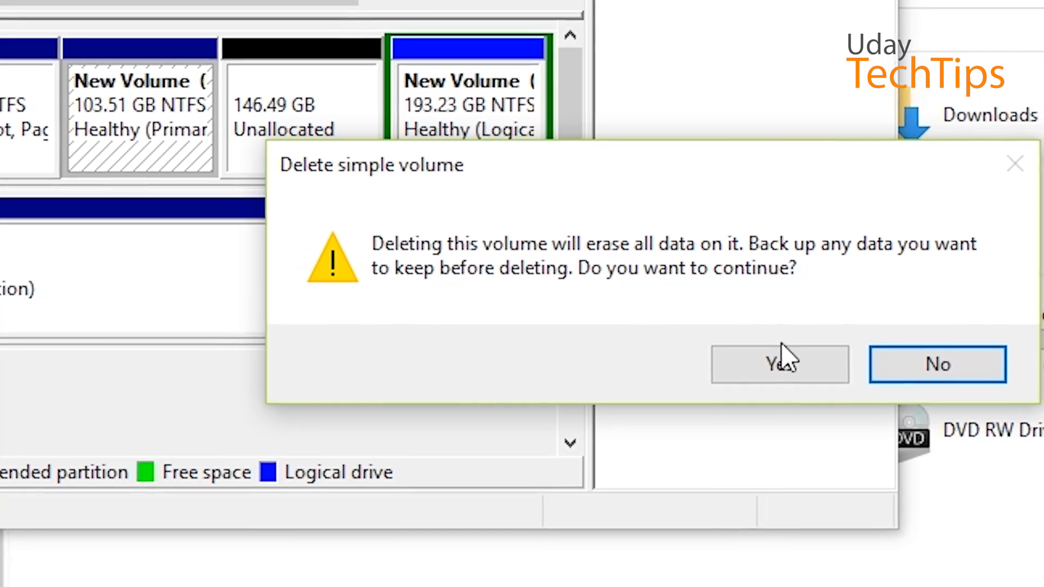
left_click(806, 359)
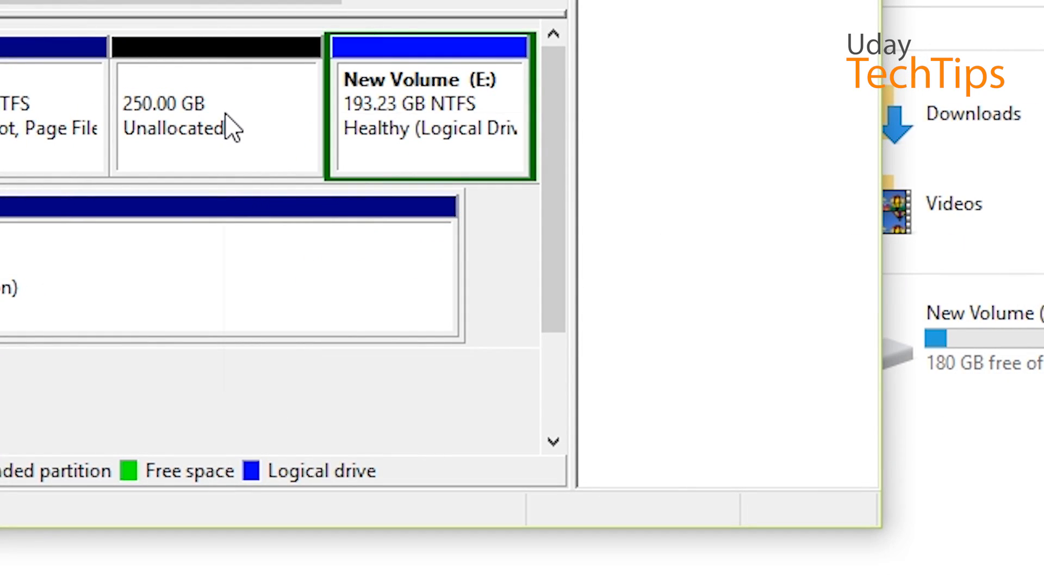
Step: Create a simple volume with drive letter D across the full 250.00 GB unallocated space on Disk 0, keeping the wizard's default settings
right_click(231, 127)
left_click(375, 133)
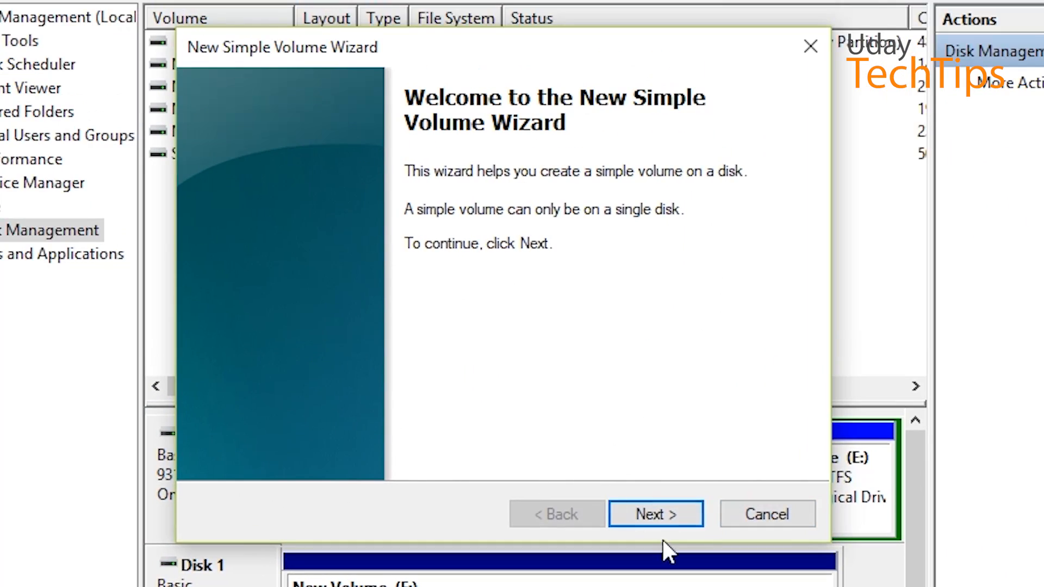
left_click(674, 515)
left_click(655, 514)
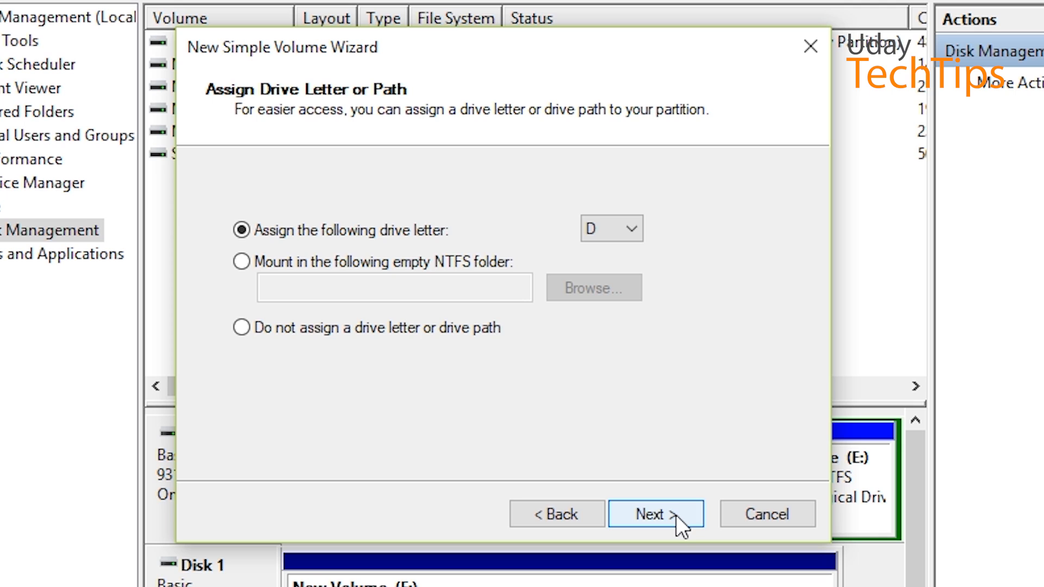
left_click(655, 515)
left_click(676, 514)
left_click(676, 515)
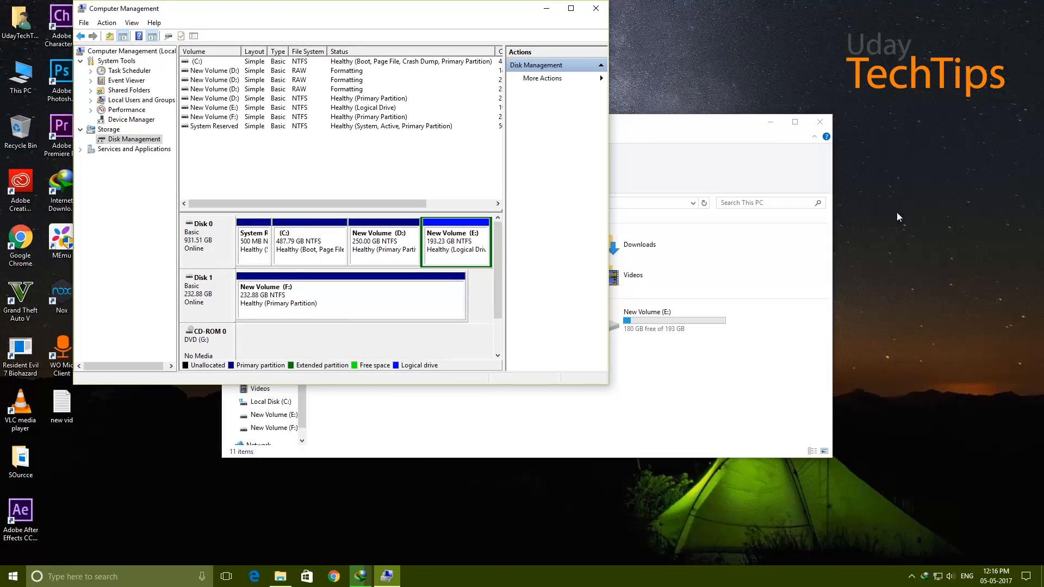
Step: Check the listed drives in the This PC window and close that window
left_click(772, 347)
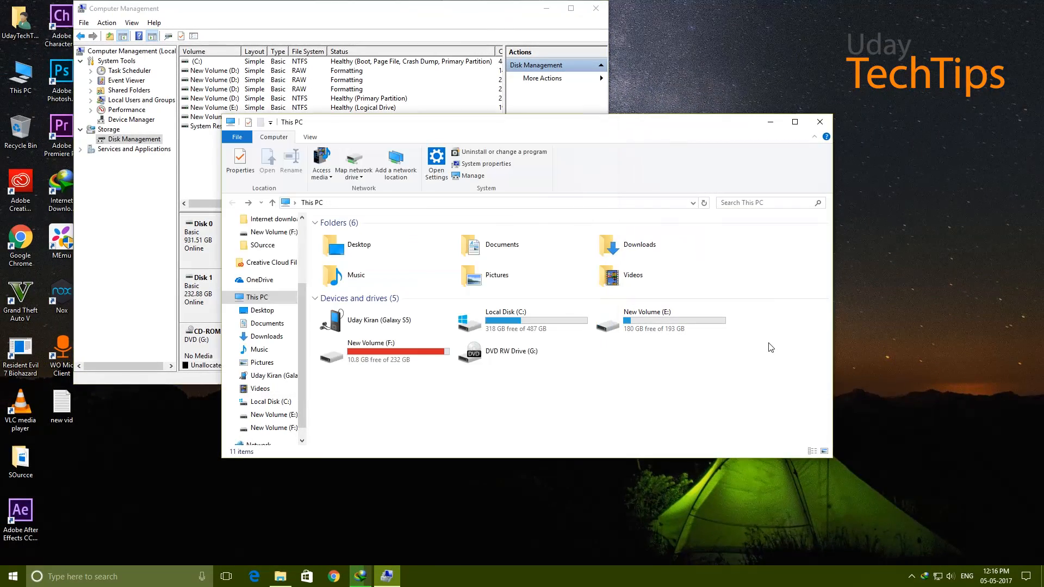
left_click(413, 37)
left_click(820, 121)
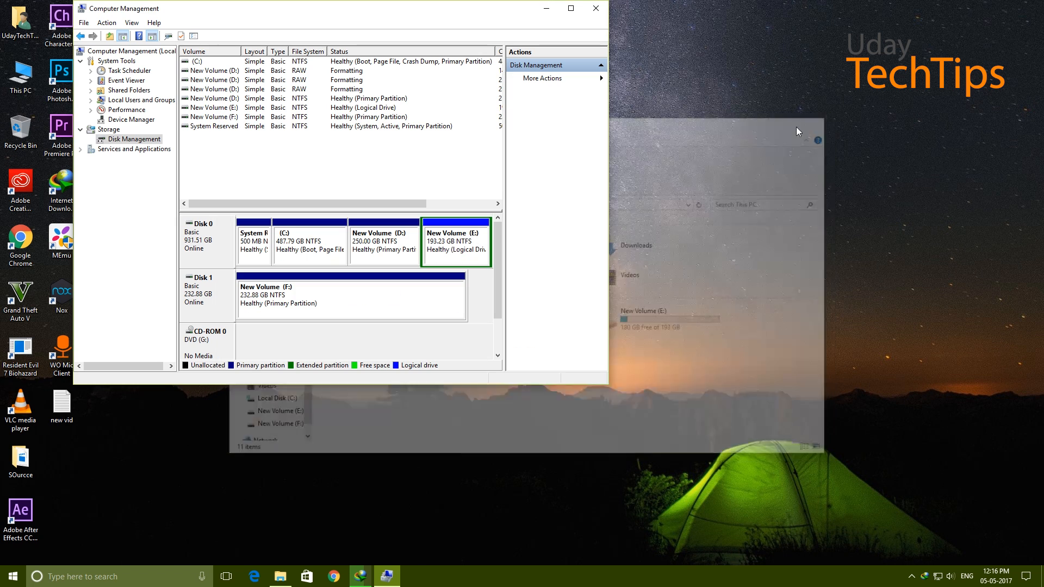